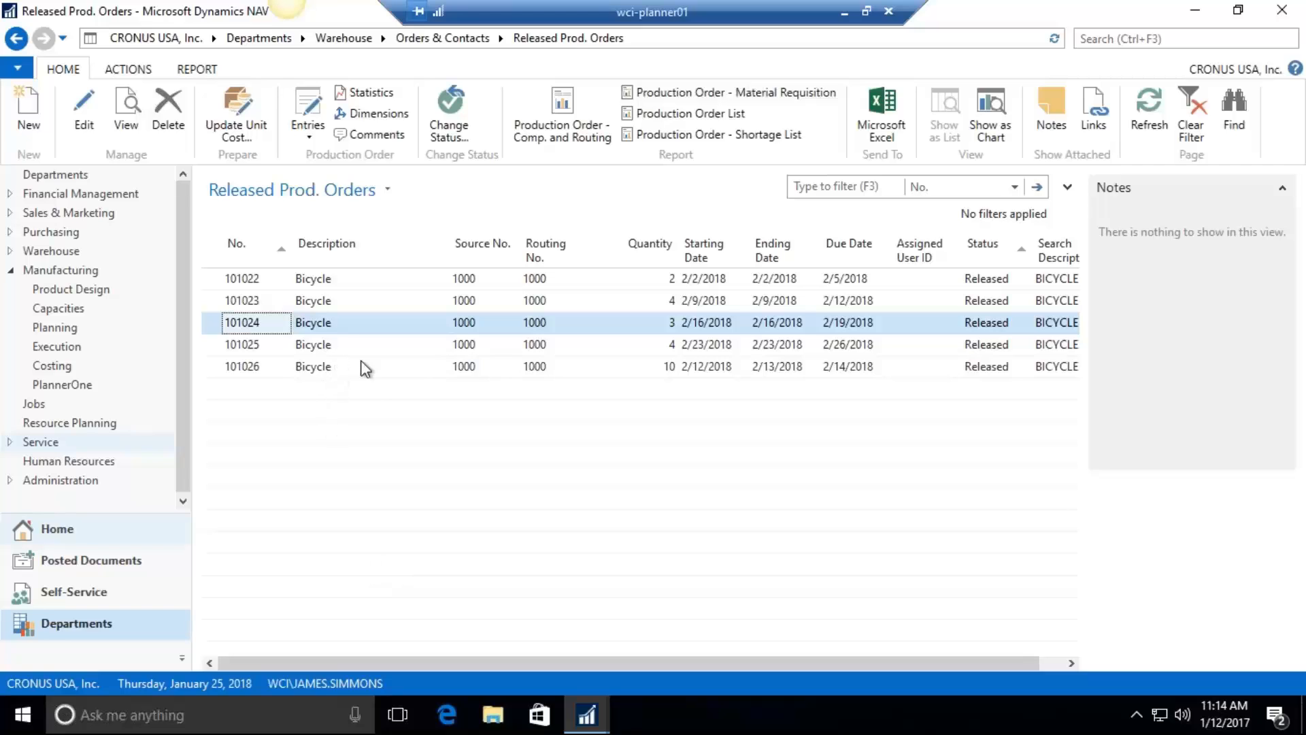
Open the released Bicycle production order due 2/19/2018 and review its embedded PlannerOne production schedule.
{"action": "left_click", "coordinate": [84, 109]}
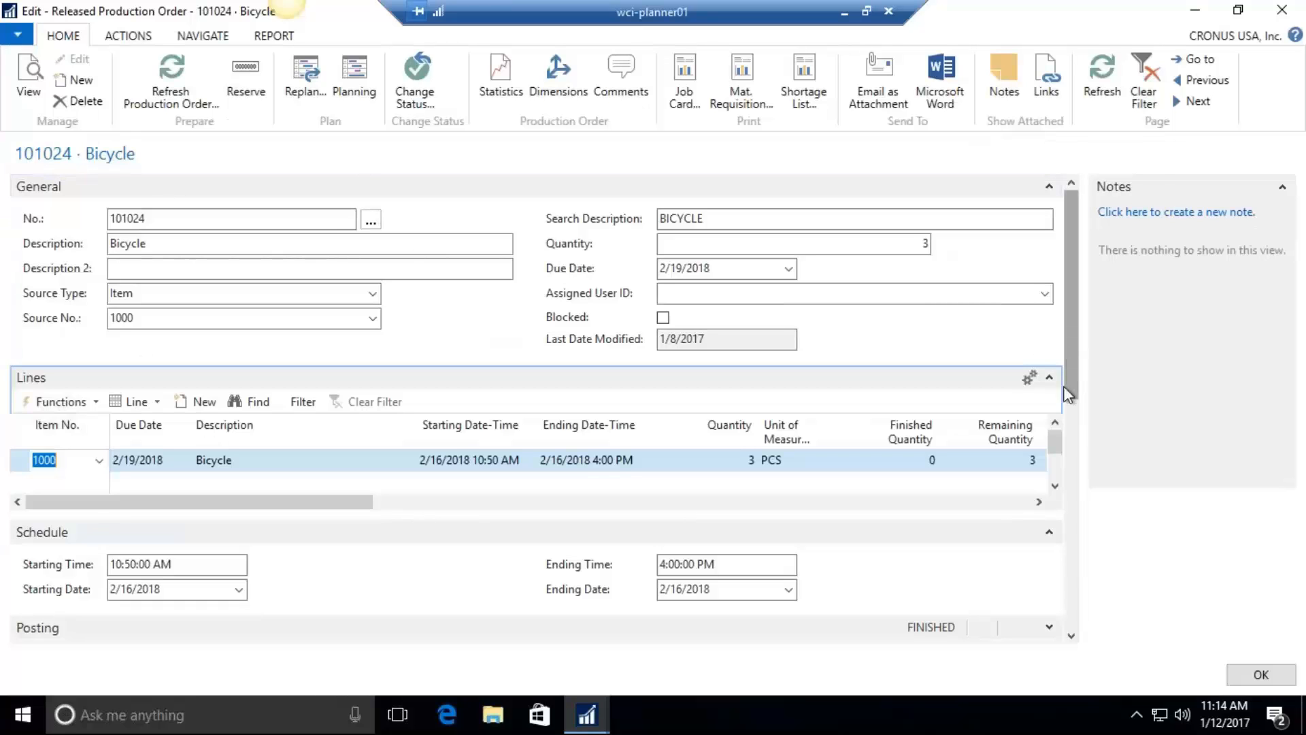
{"action": "left_click", "coordinate": [1064, 509]}
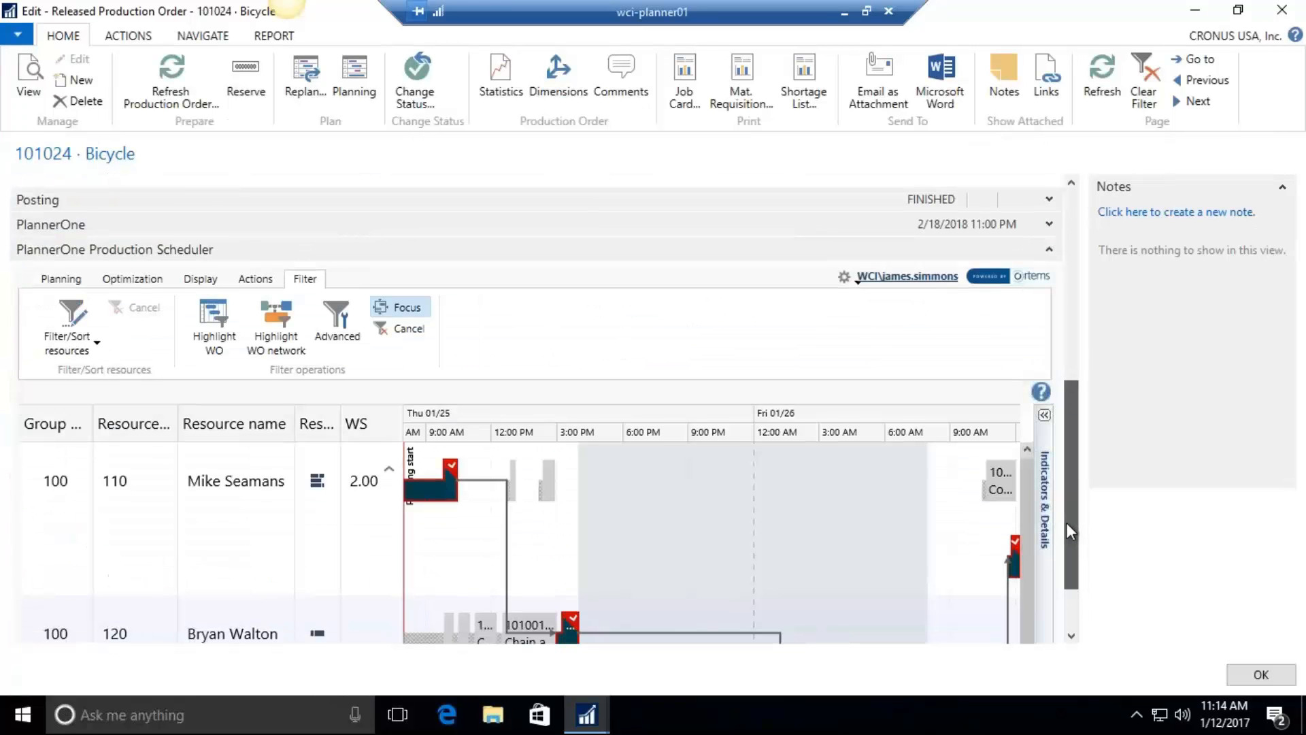
{"action": "scroll", "coordinate": [164, 226], "scroll_direction": "down", "scroll_amount": 1}
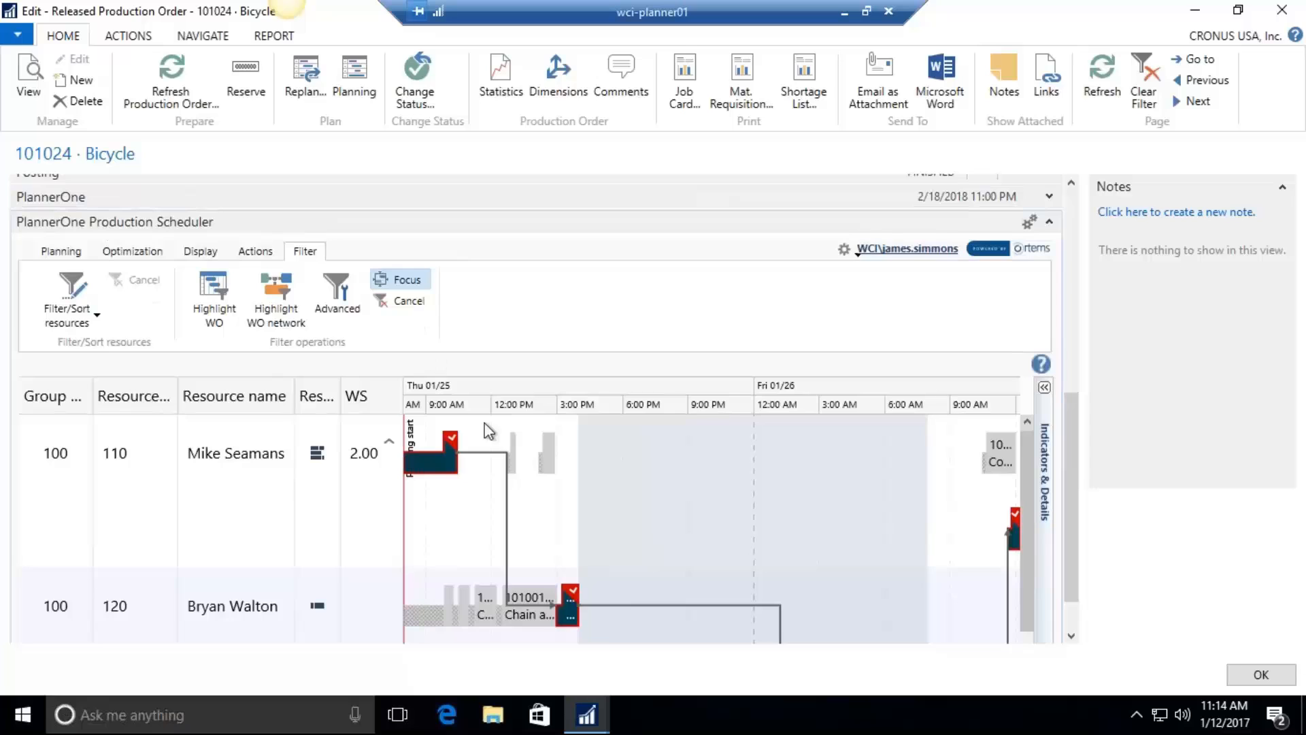
{"action": "left_click_drag", "start_coordinate": [1068, 452], "coordinate": [1068, 491]}
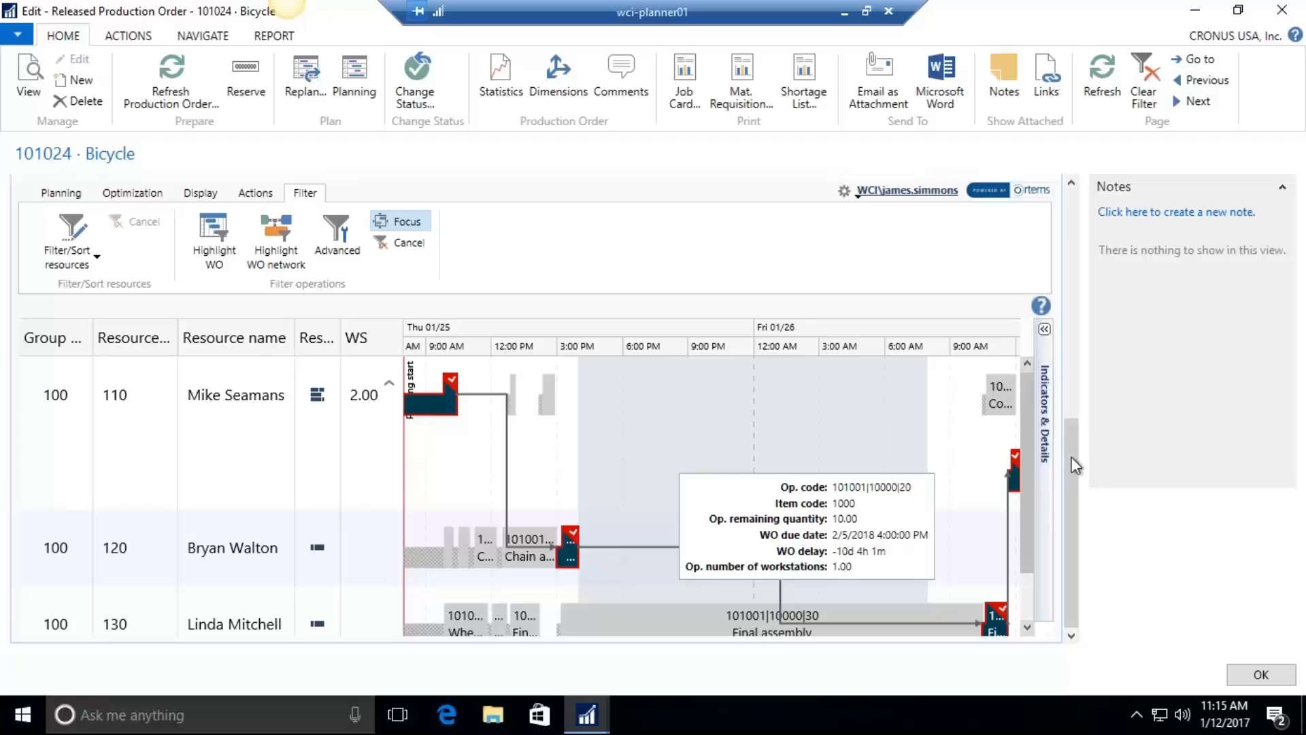
{"action": "scroll", "coordinate": [1074, 284], "scroll_direction": "up", "scroll_amount": 5}
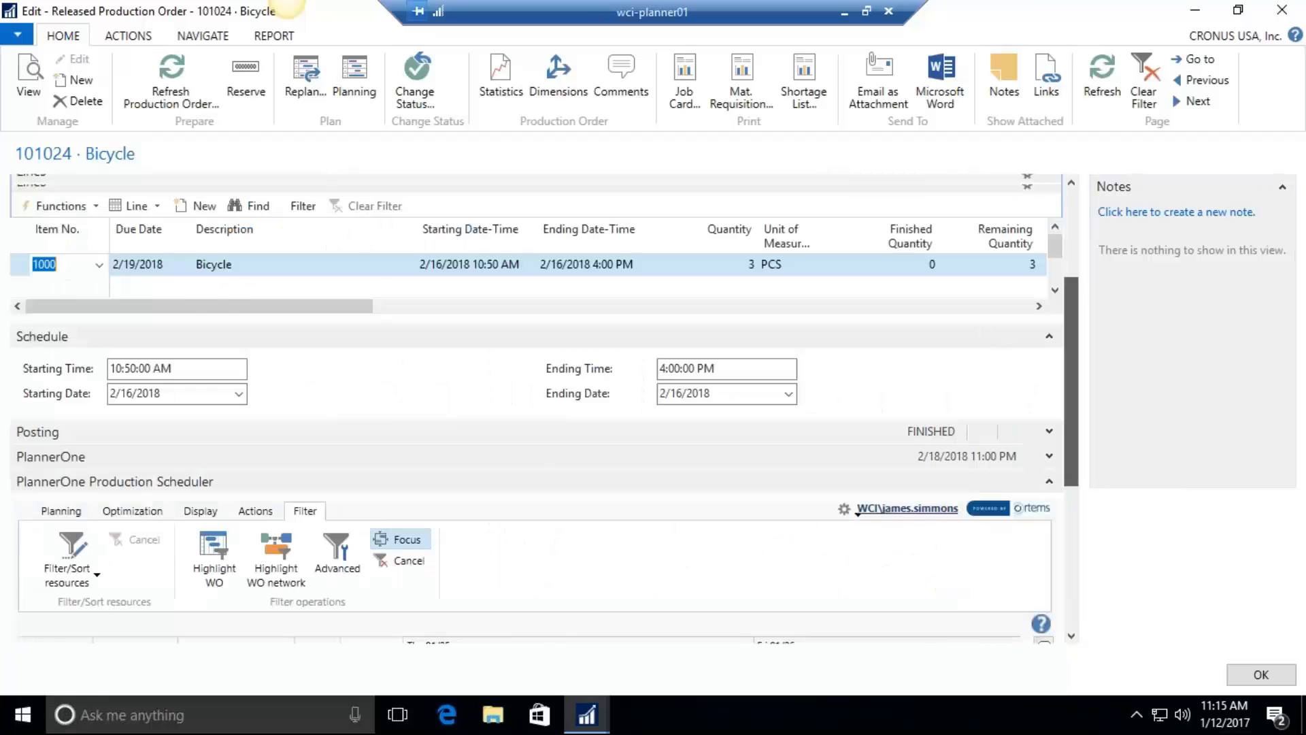
{"action": "scroll", "coordinate": [1081, 203], "scroll_direction": "up", "scroll_amount": 3}
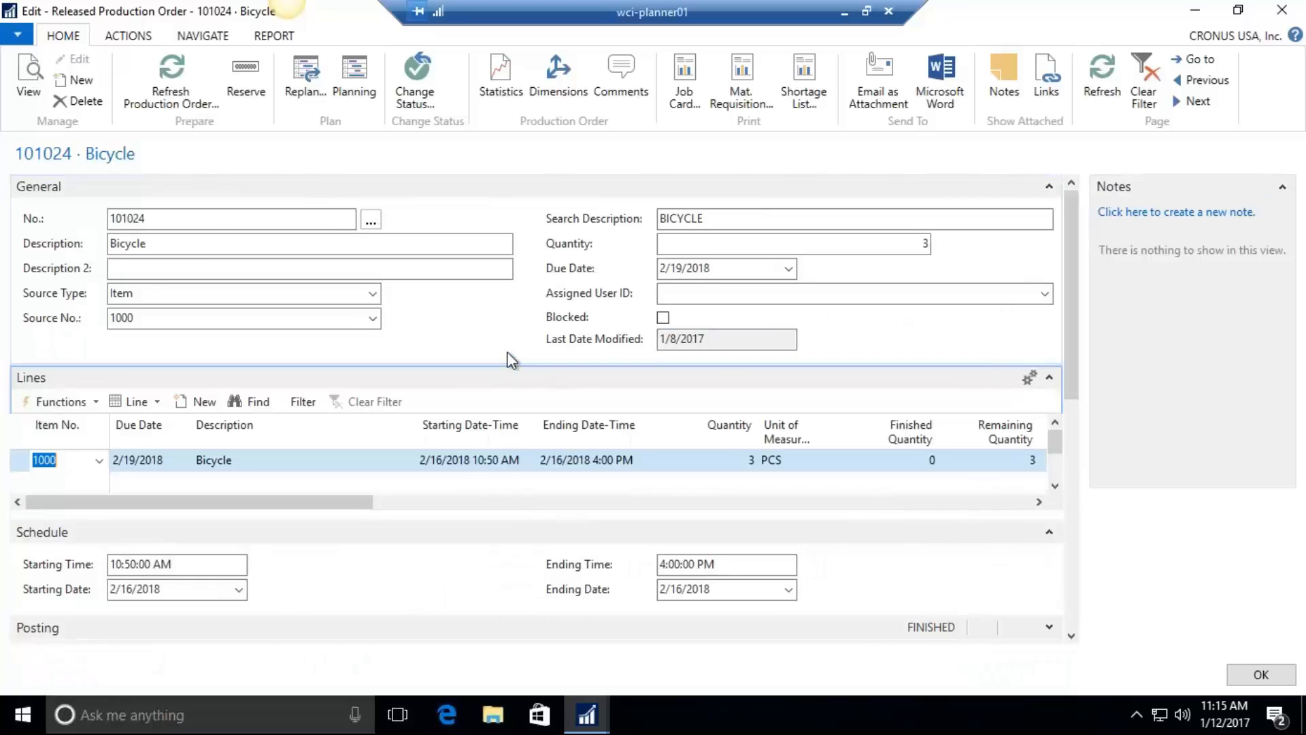
Open the Bicycle order line's routing and bring up the full work center list for operation 10, Wheel assembly.
{"action": "left_click", "coordinate": [155, 409]}
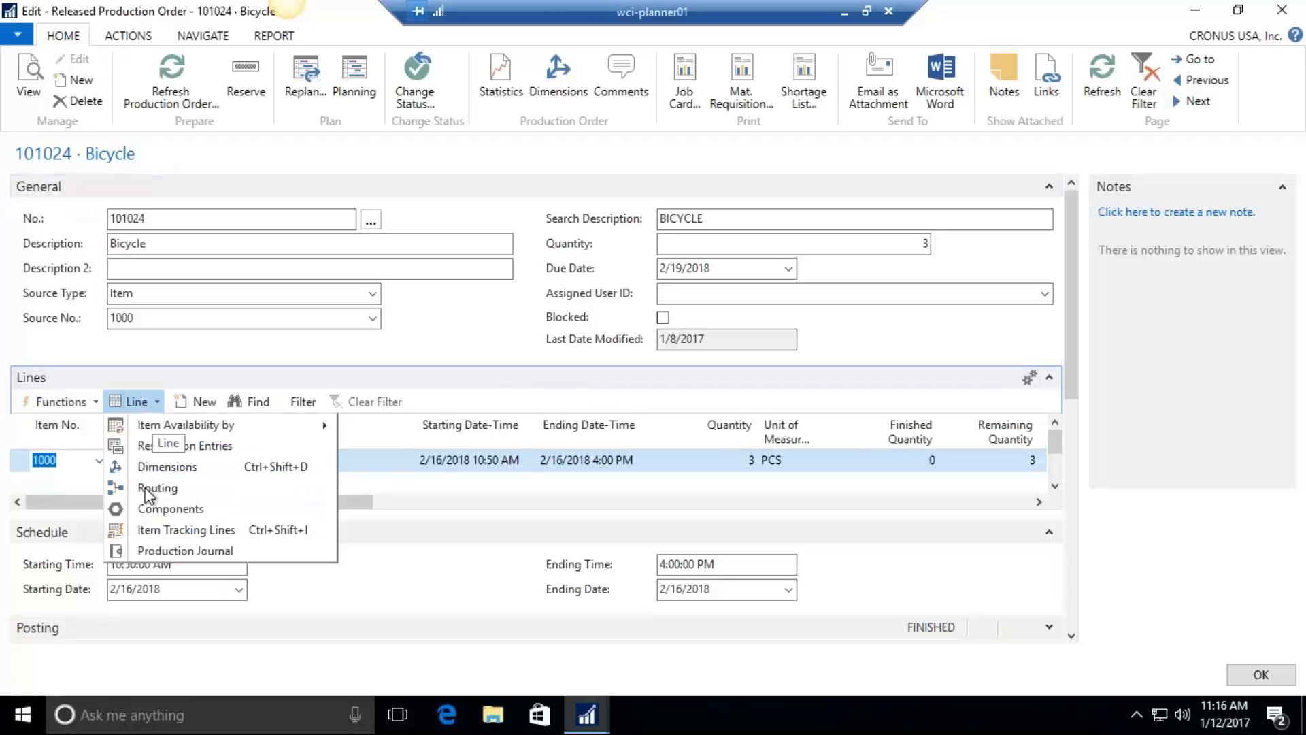
{"action": "left_click", "coordinate": [146, 490]}
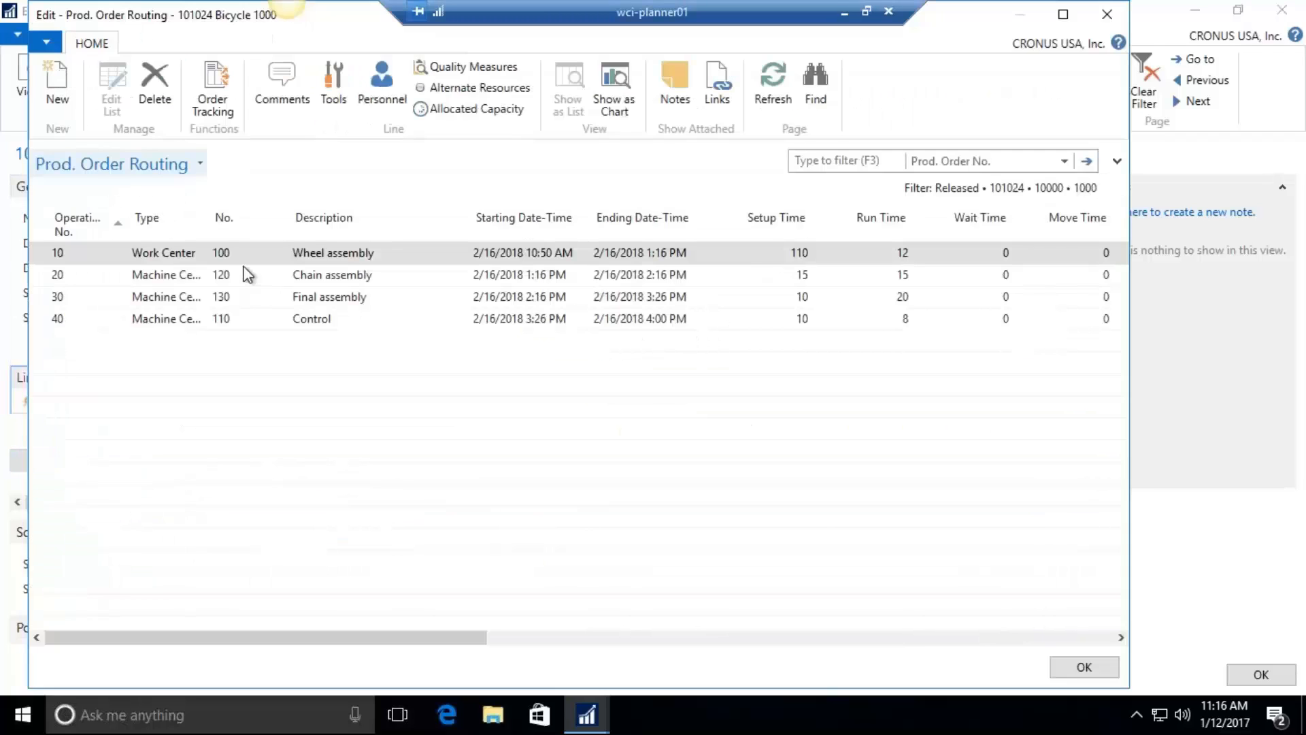
{"action": "left_click", "coordinate": [242, 257]}
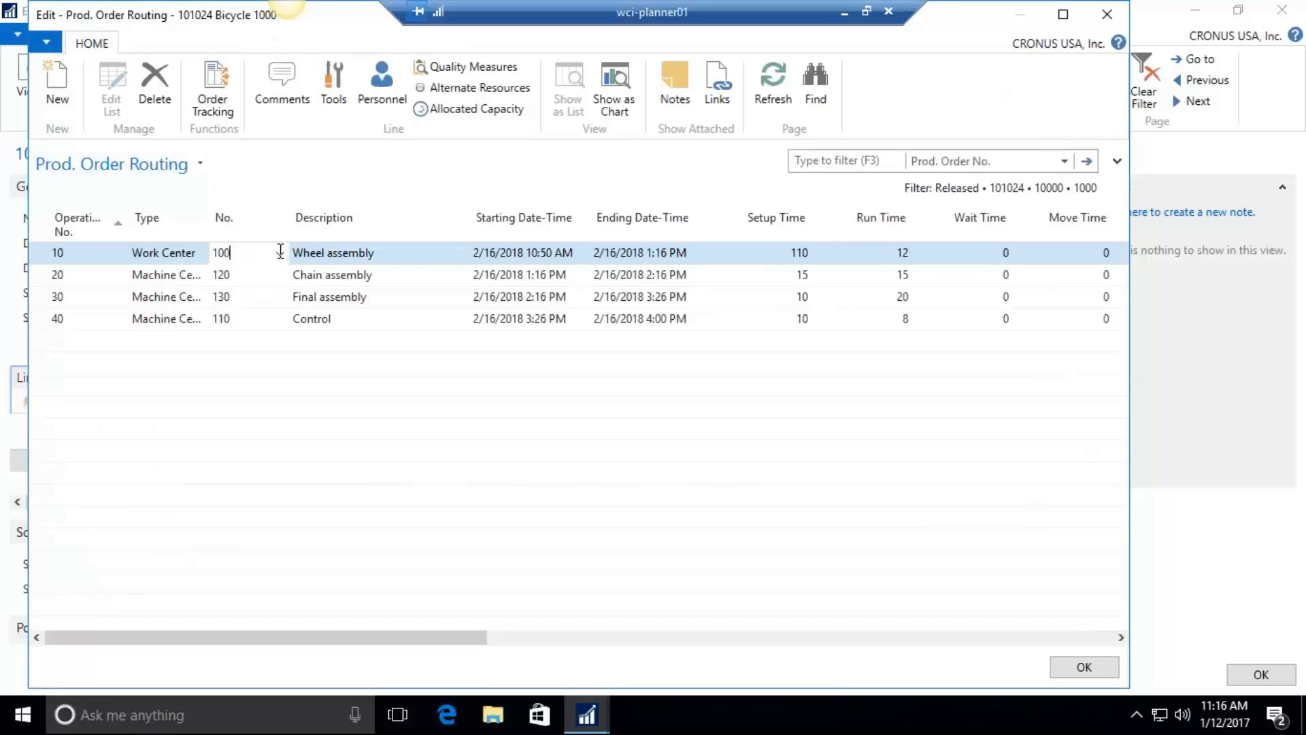
{"action": "left_click", "coordinate": [279, 253]}
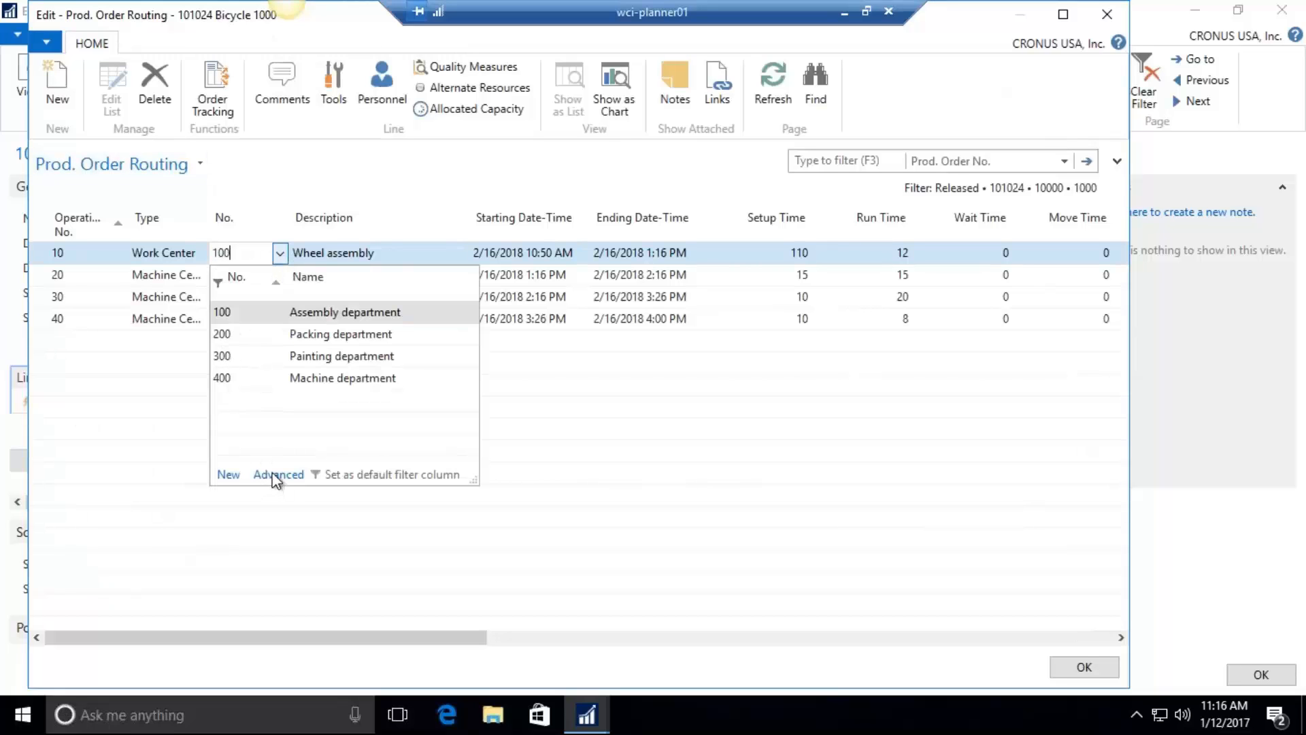
{"action": "left_click", "coordinate": [277, 475]}
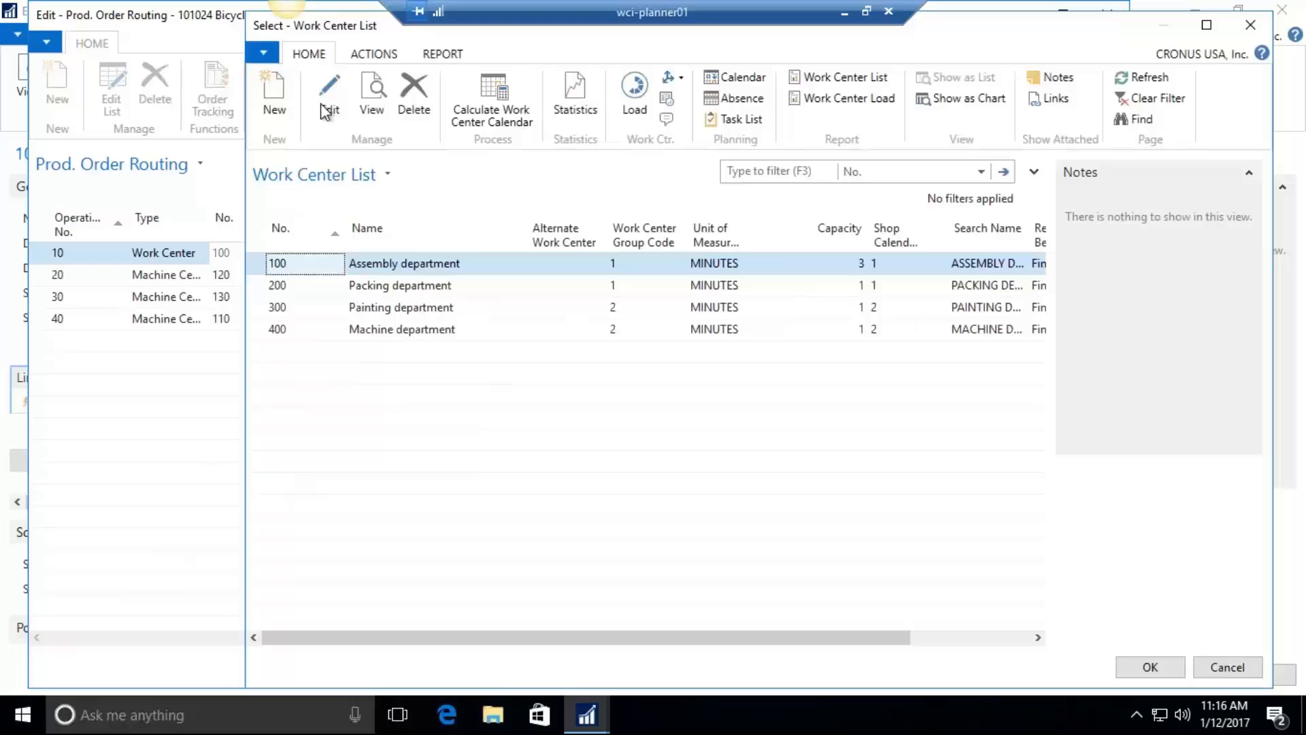
Examine the production schedule embedded in the Assembly department work center card and return to the released production orders list.
{"action": "left_click", "coordinate": [326, 107]}
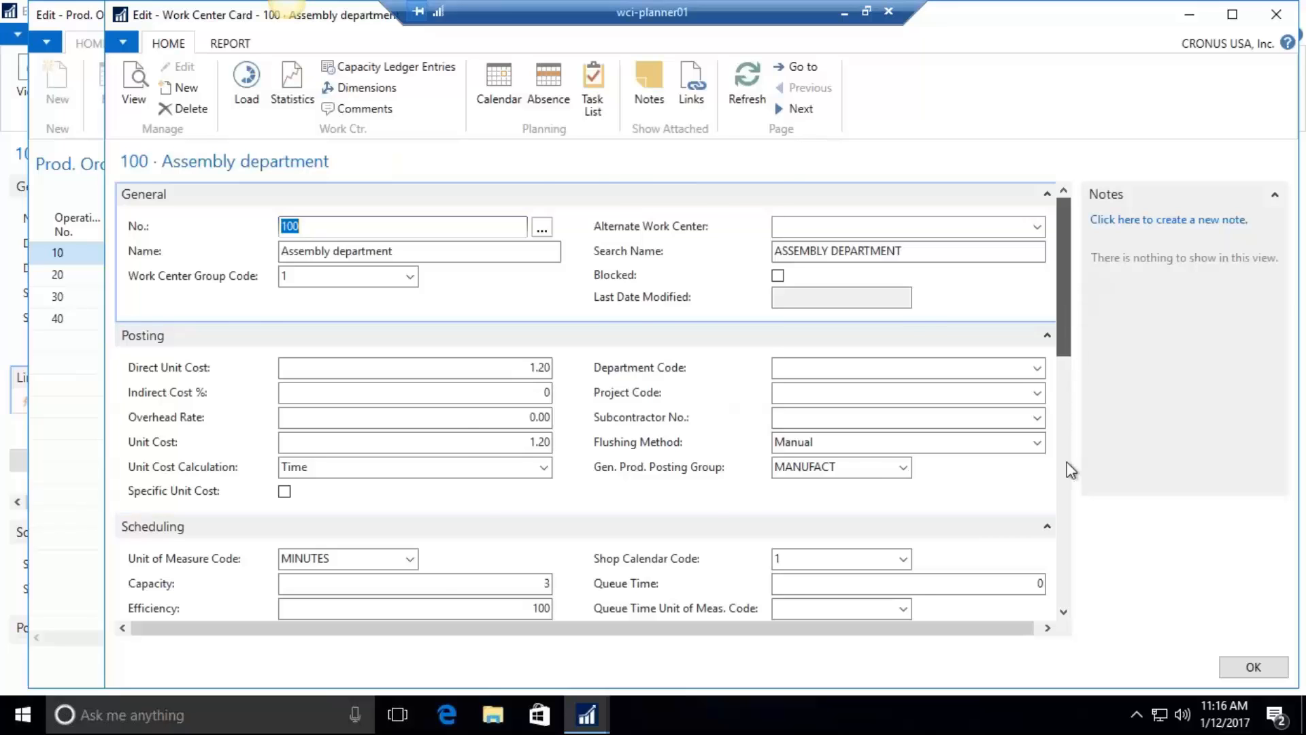
{"action": "left_click", "coordinate": [1066, 480]}
{"action": "scroll", "coordinate": [1065, 485], "scroll_direction": "down", "scroll_amount": 3}
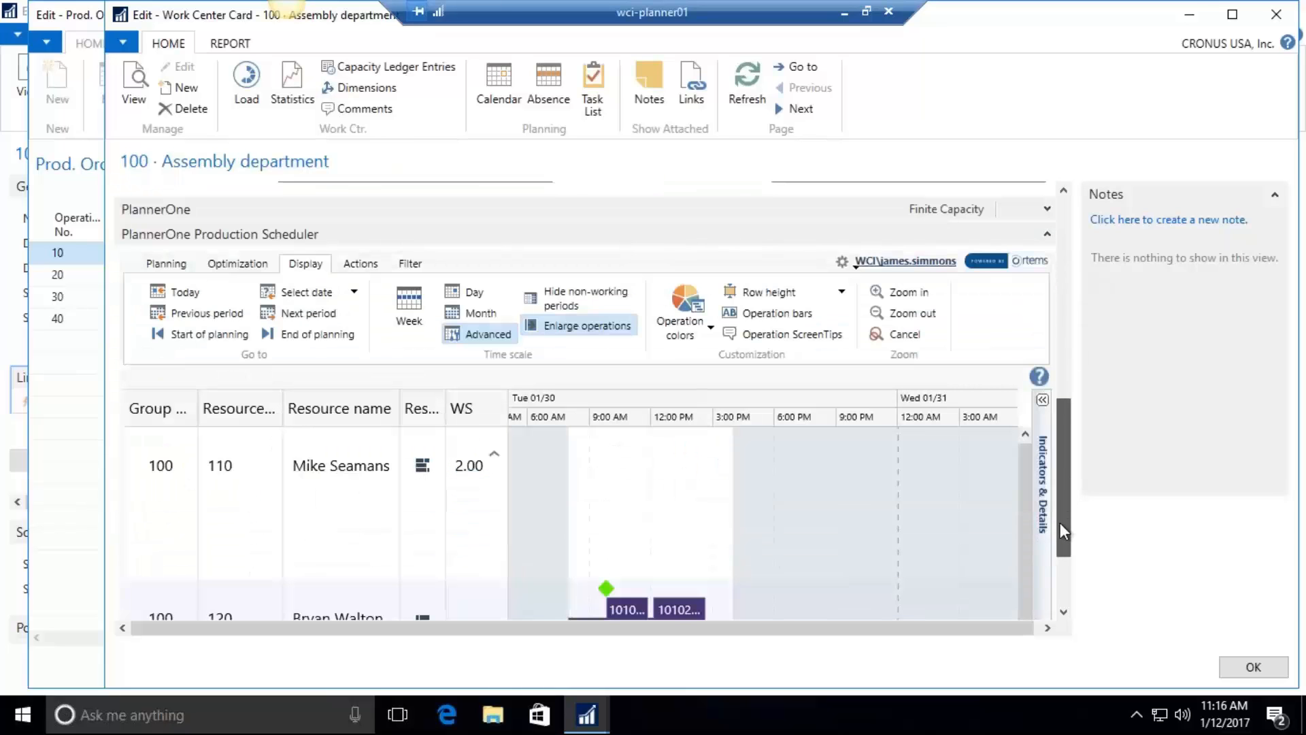
{"action": "scroll", "coordinate": [1060, 531], "scroll_direction": "down", "scroll_amount": 1}
{"action": "scroll", "coordinate": [1061, 532], "scroll_direction": "down", "scroll_amount": 2}
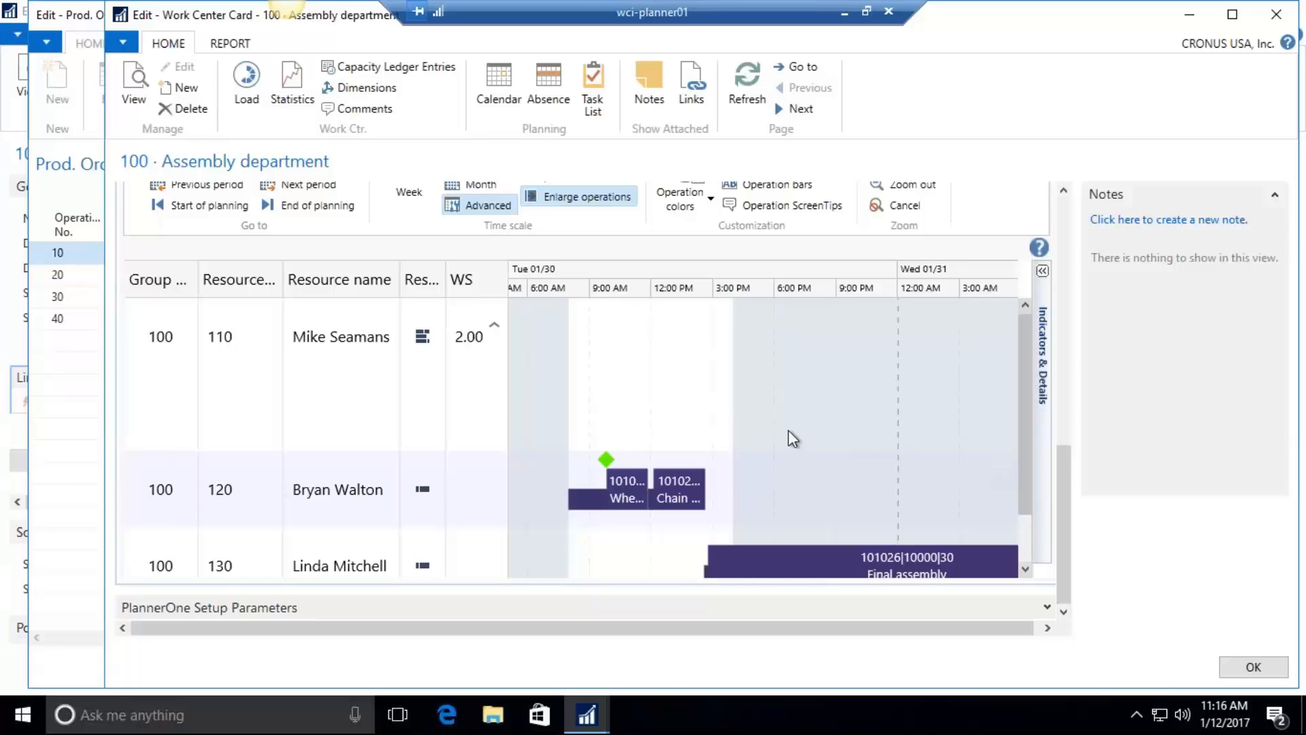
{"action": "left_click", "coordinate": [1254, 675]}
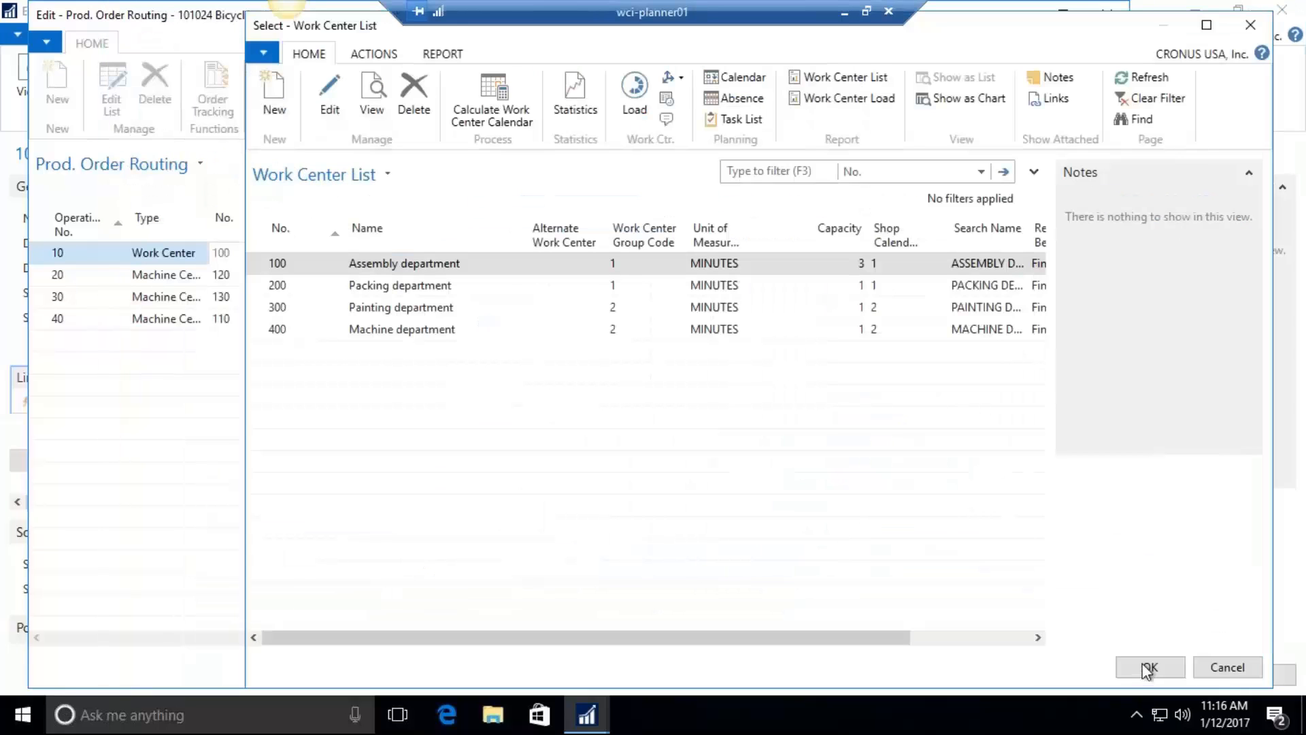
{"action": "key", "text": "Return"}
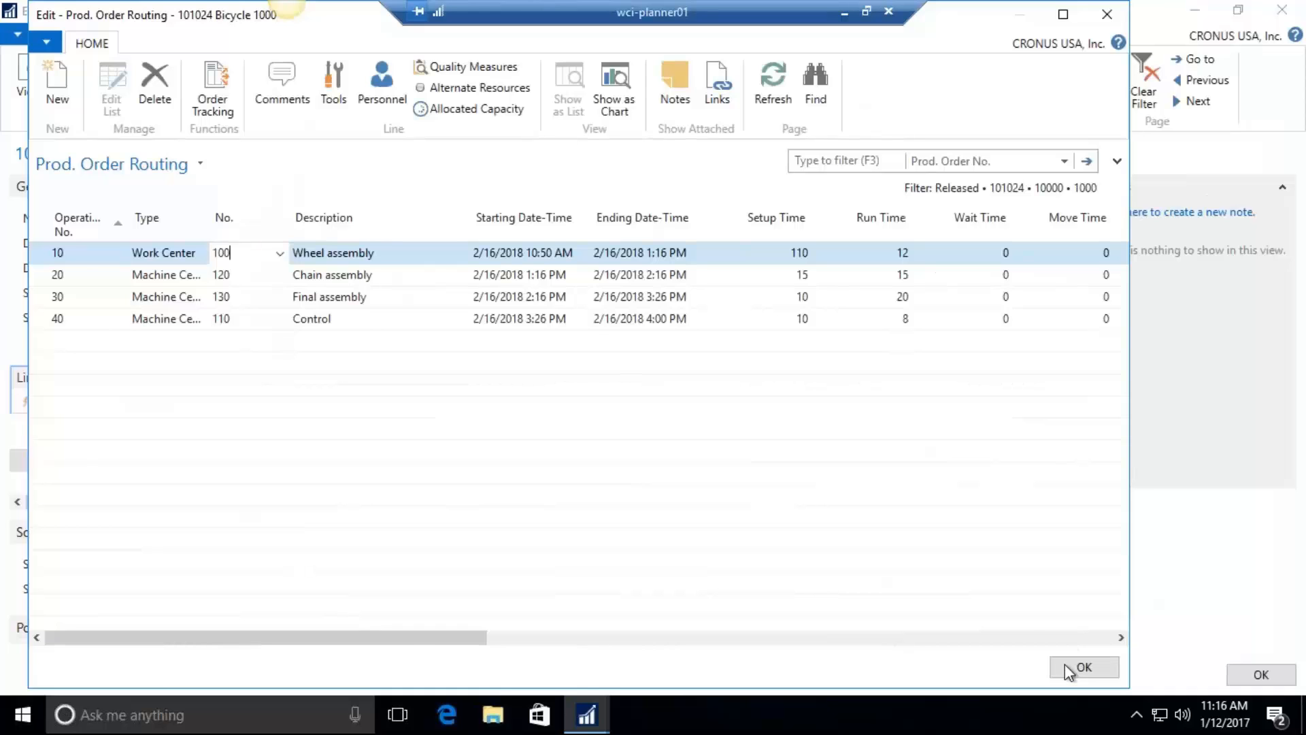
{"action": "left_click", "coordinate": [1082, 667]}
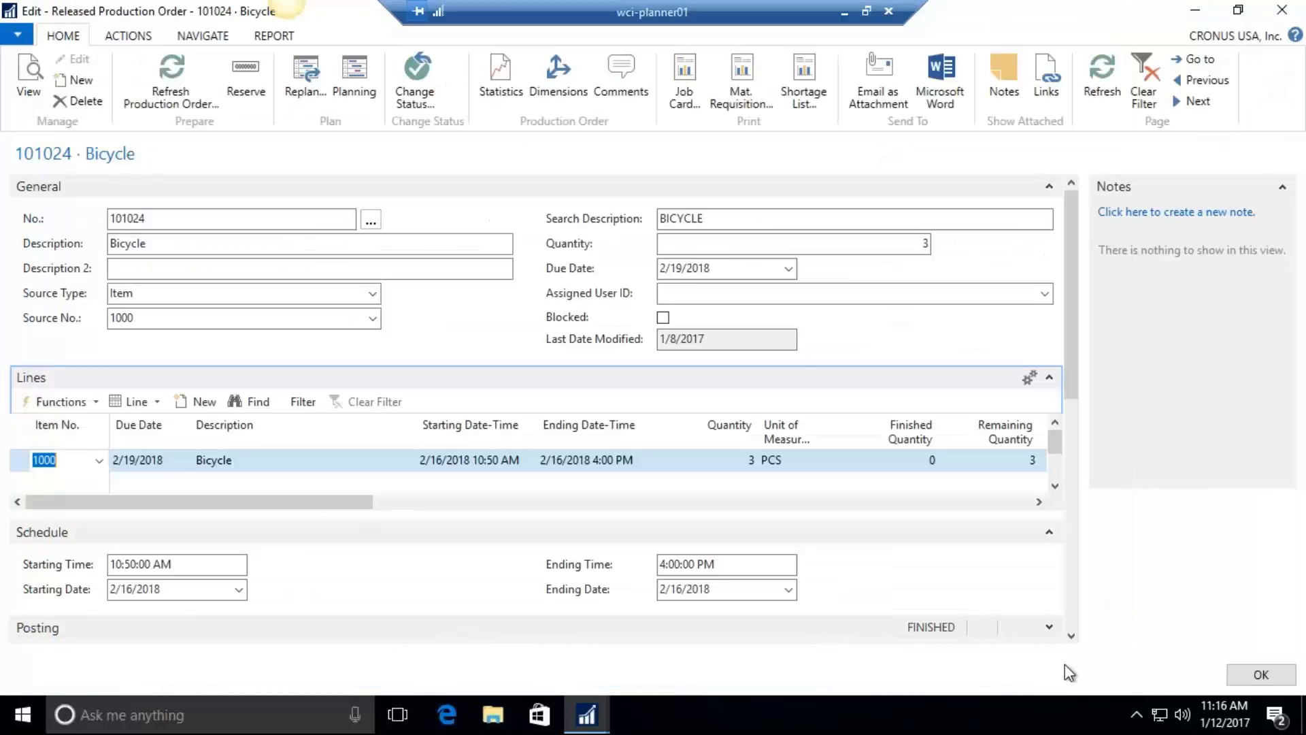
{"action": "left_click", "coordinate": [1257, 672]}
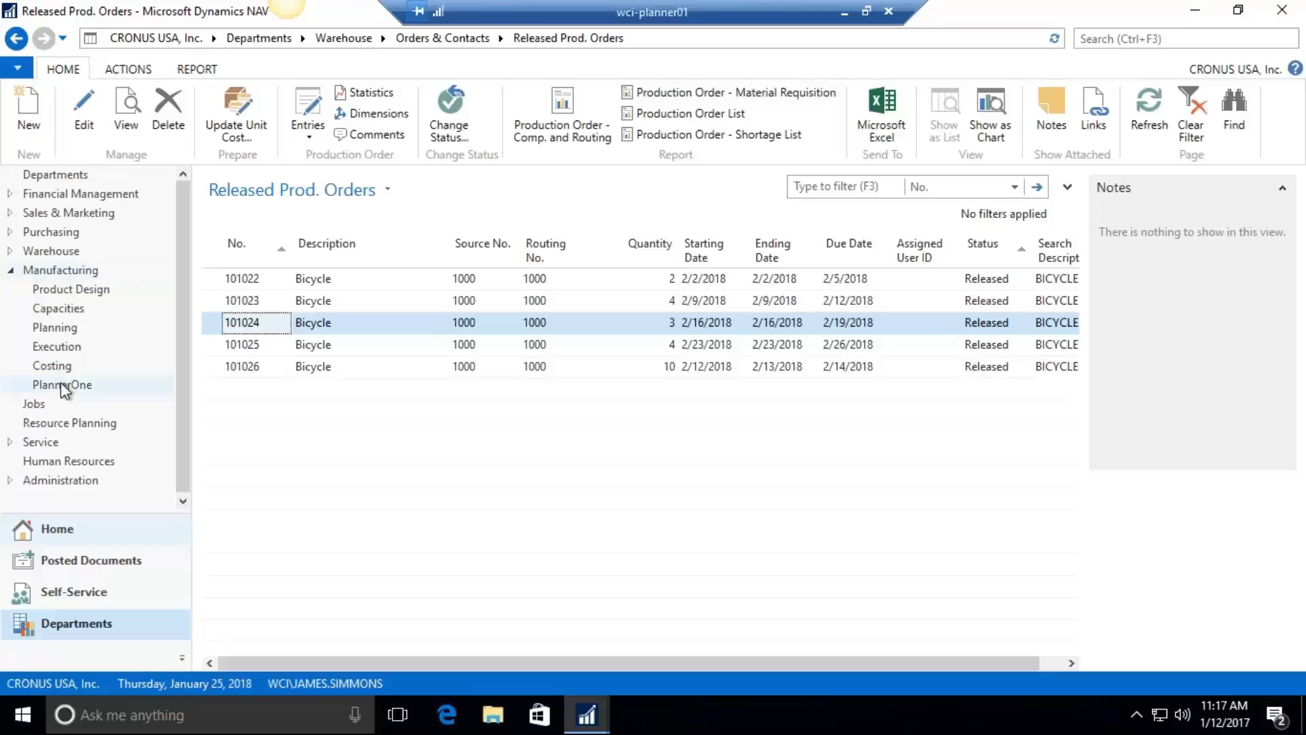
Switch to the PlannerOne Production Scheduler and inspect the details of the warning-marked operation on resource 110.
{"action": "mouse_move", "coordinate": [585, 718]}
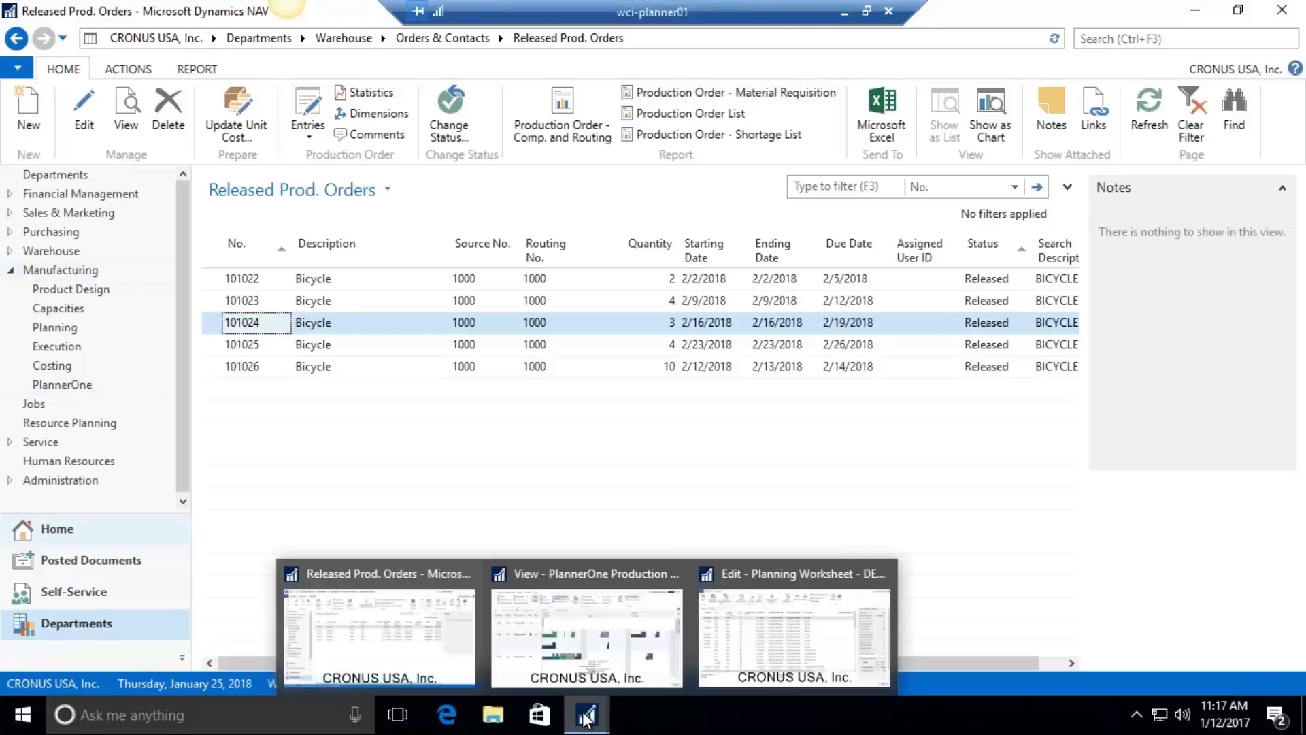
{"action": "left_click", "coordinate": [577, 676]}
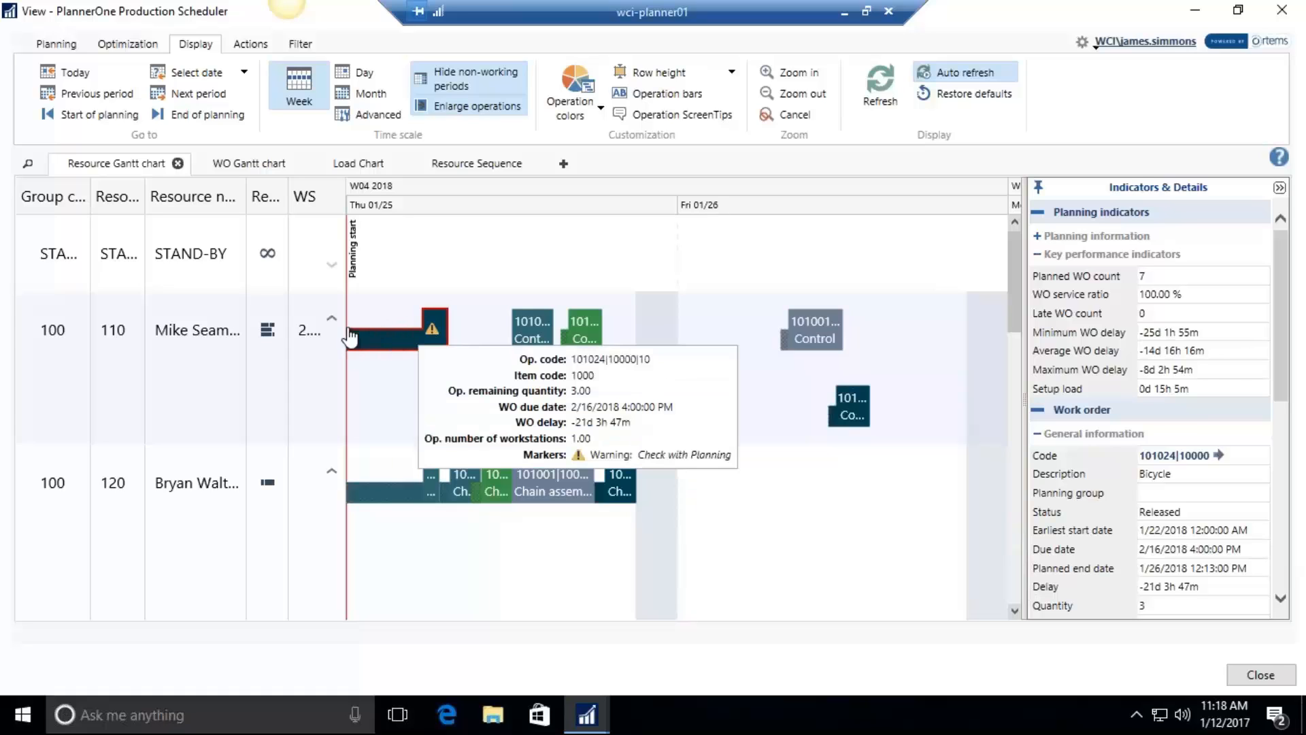
{"action": "mouse_move", "coordinate": [415, 343]}
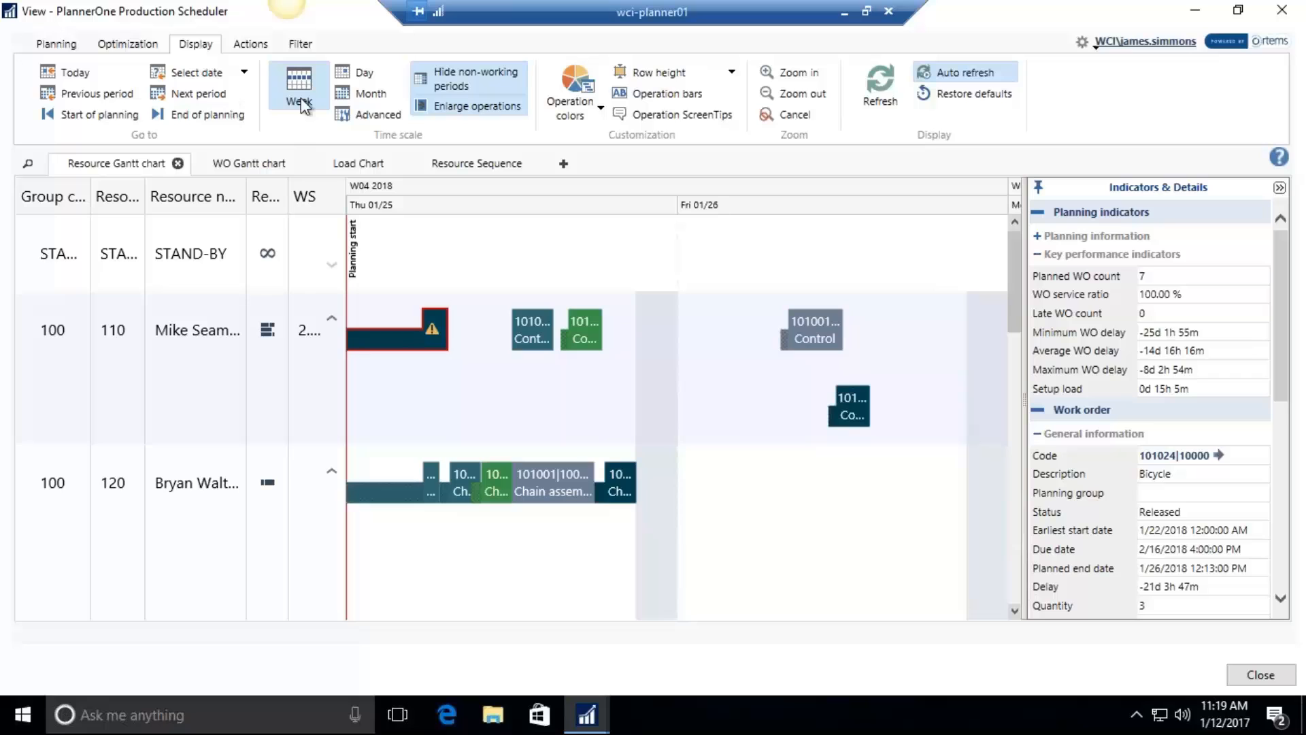
View the advanced time scale settings without changing them and show a slightly longer period on the resource Gantt chart.
{"action": "left_click", "coordinate": [359, 120]}
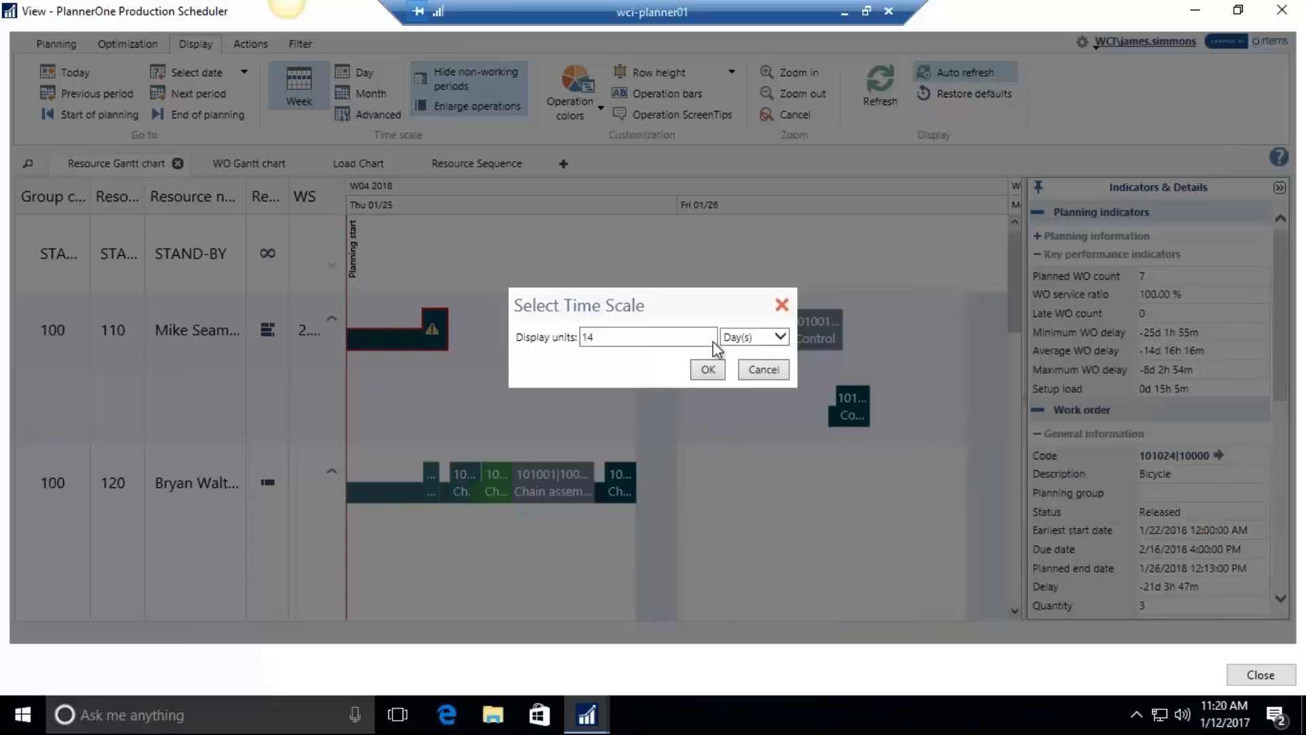
{"action": "left_click", "coordinate": [769, 368]}
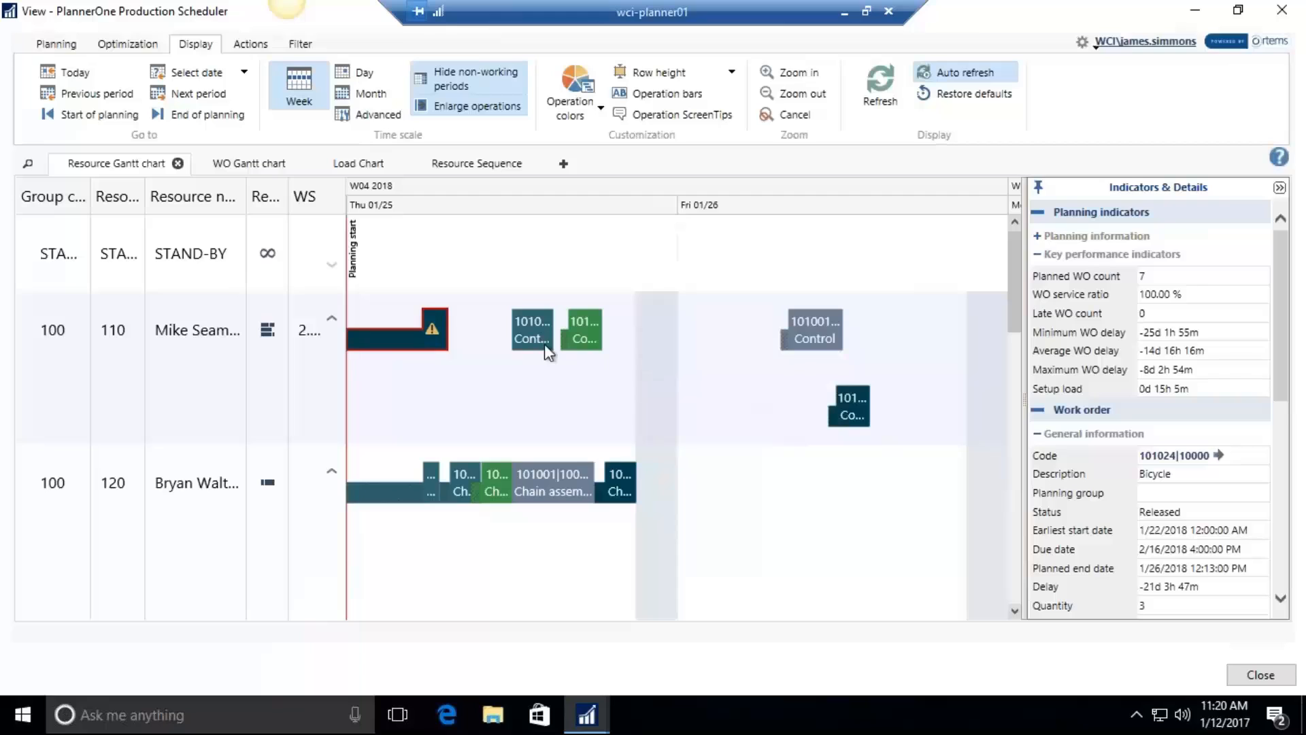
{"action": "mouse_move", "coordinate": [541, 353]}
{"action": "scroll", "coordinate": [704, 260], "scroll_direction": "down", "scroll_amount": 1}
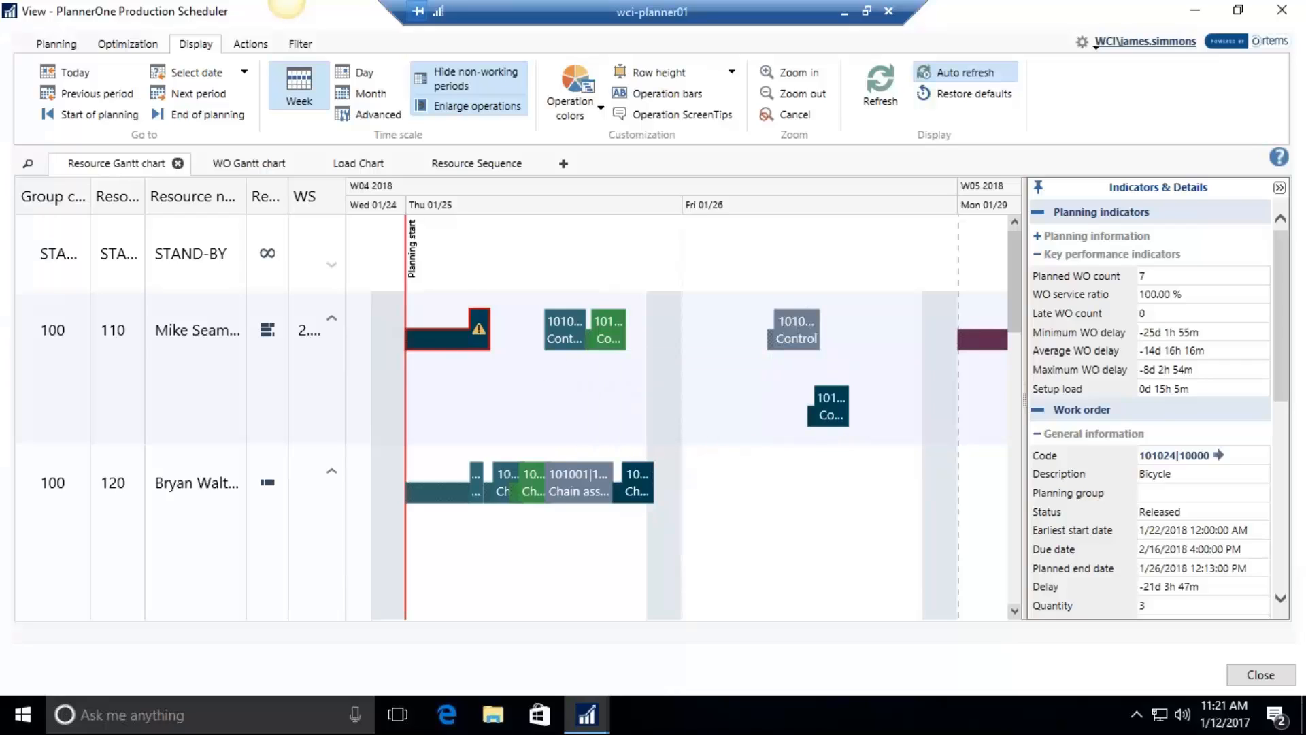
Look over the DEFAULT batch in the Planning Worksheet and return to the PlannerOne Production Scheduler.
{"action": "left_click", "coordinate": [590, 718]}
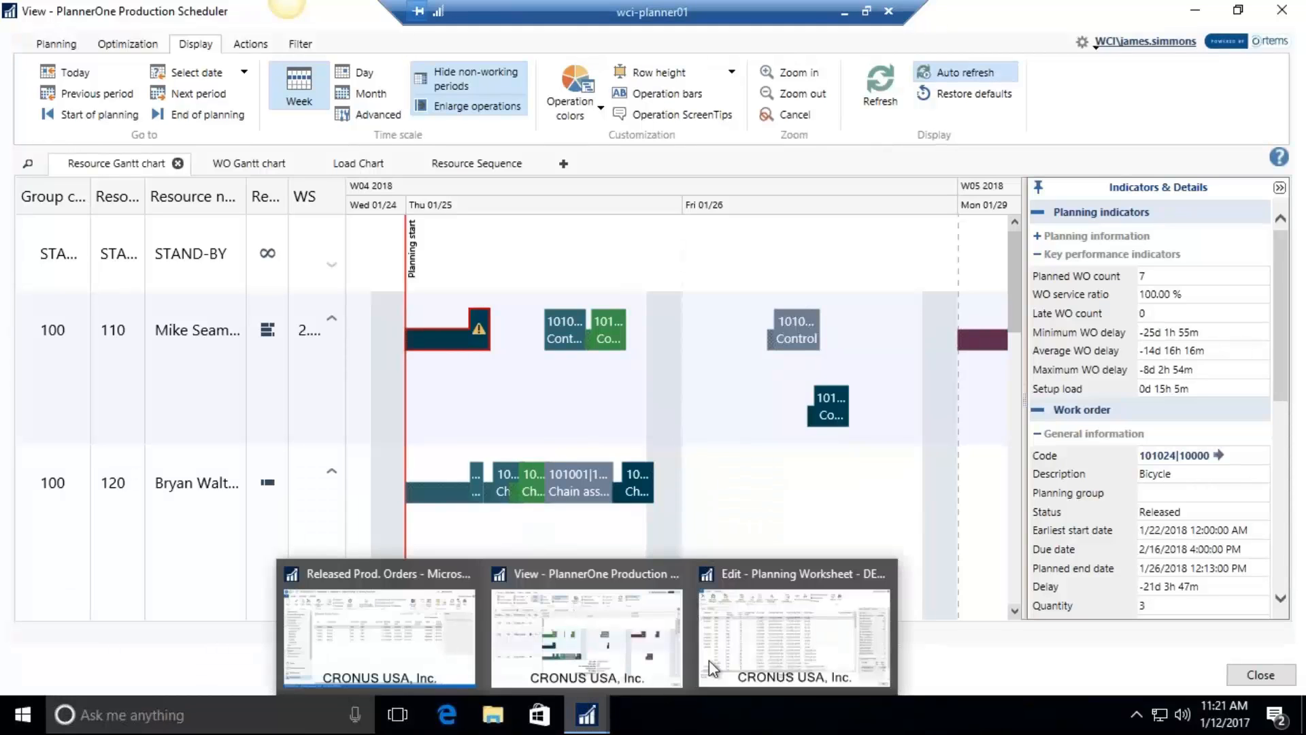
{"action": "left_click", "coordinate": [737, 658]}
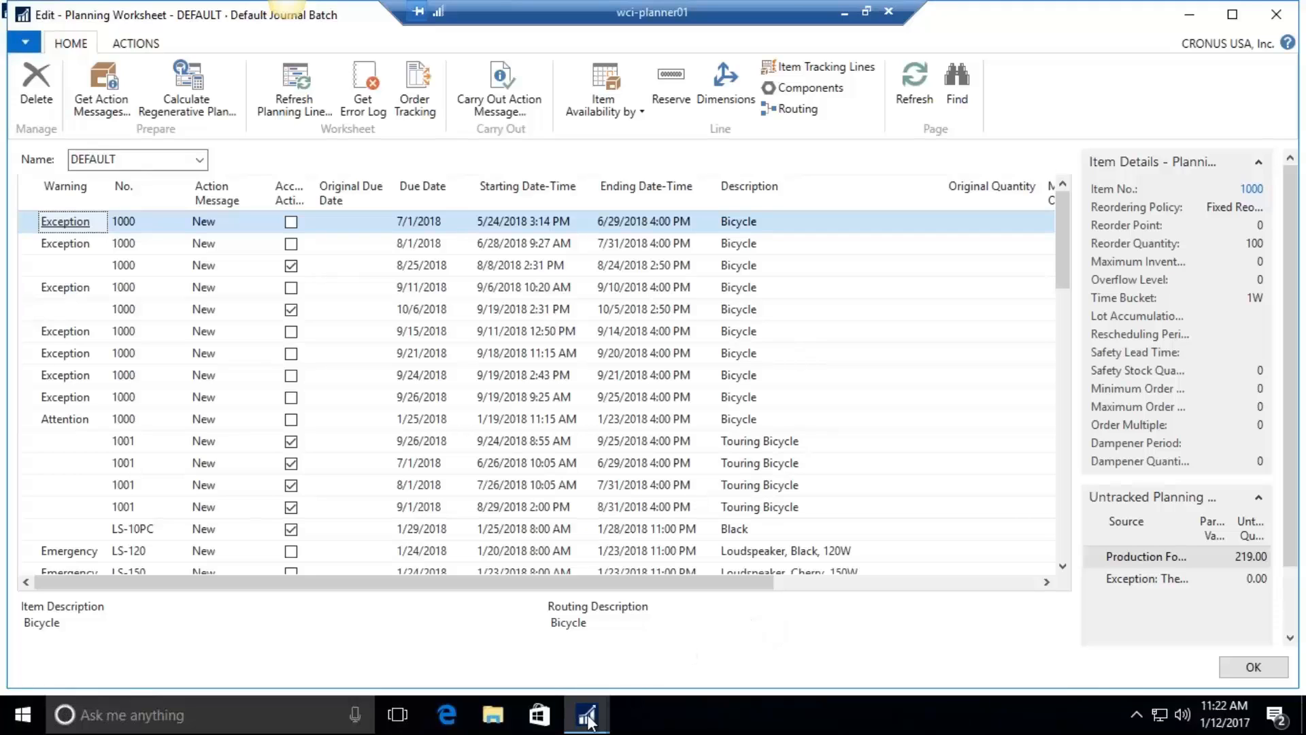
{"action": "mouse_move", "coordinate": [588, 721]}
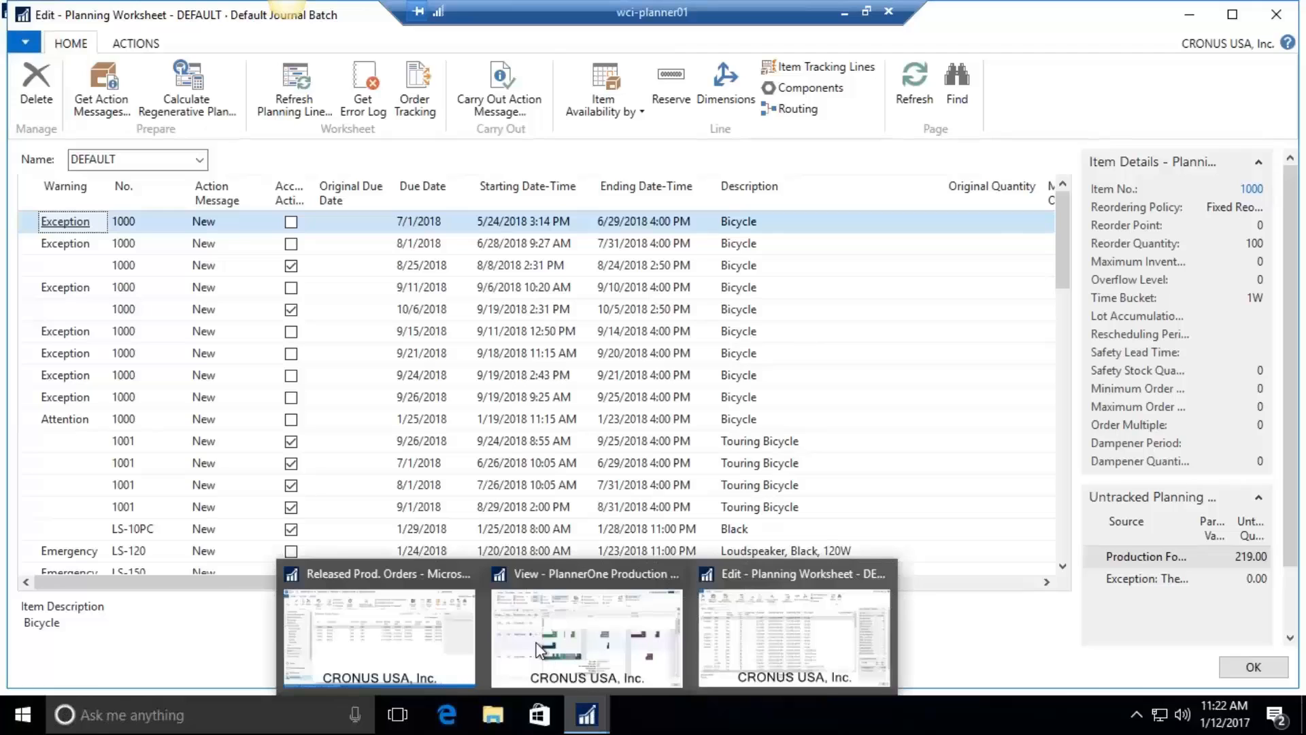
{"action": "left_click", "coordinate": [548, 619]}
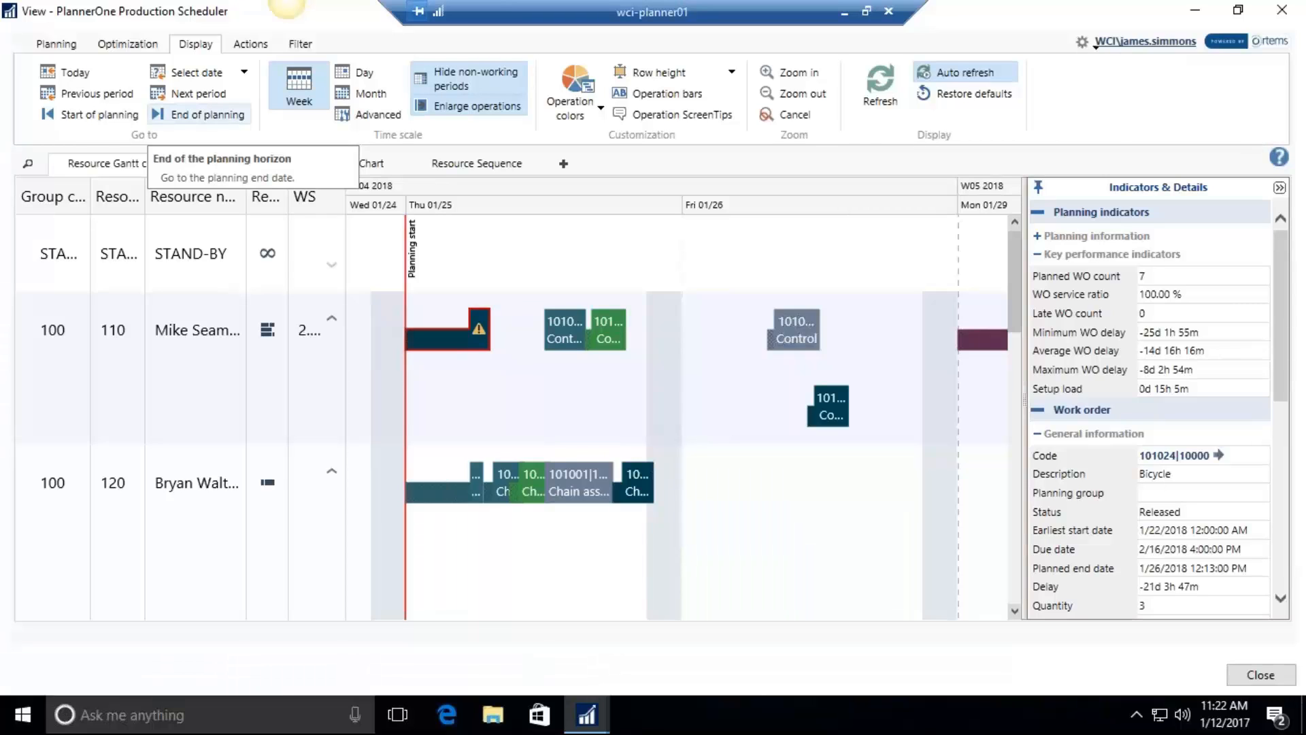
Go to the end of the planning horizon and select the Final assembly operation on the STAND-BY resource.
{"action": "left_click", "coordinate": [199, 114]}
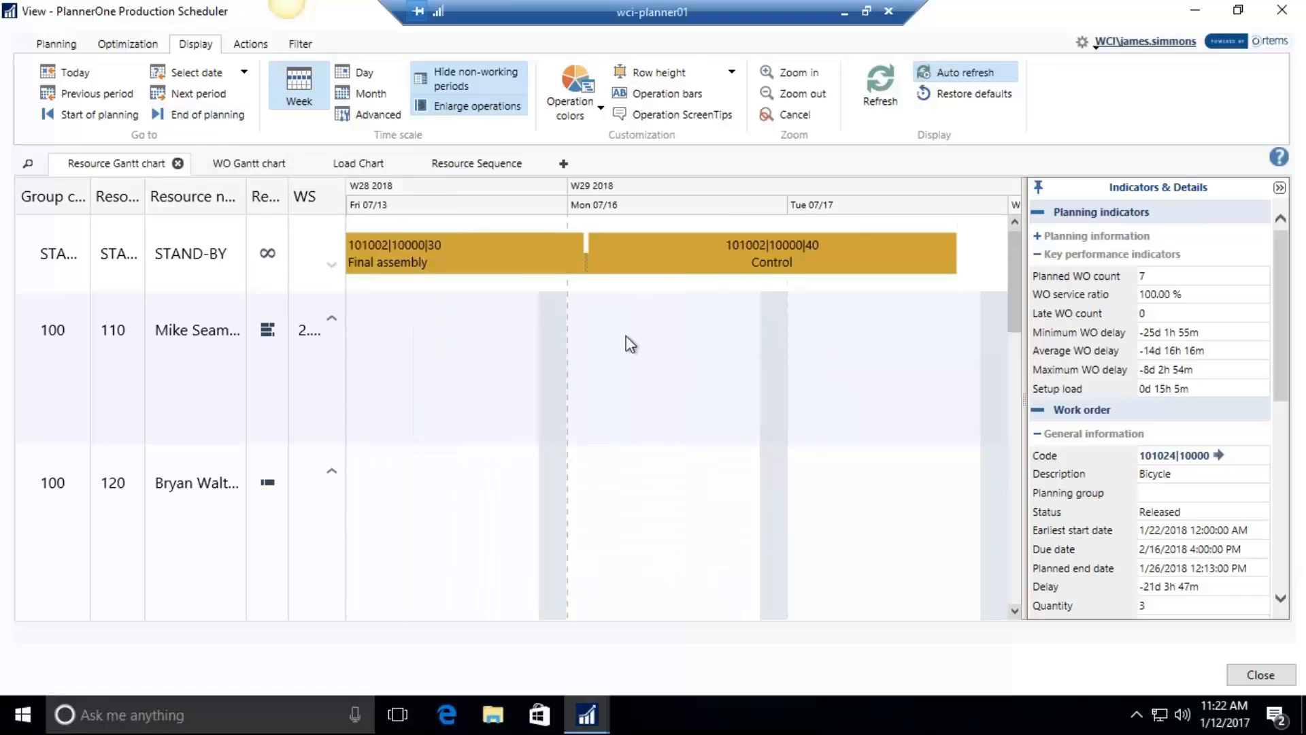
{"action": "mouse_move", "coordinate": [514, 264]}
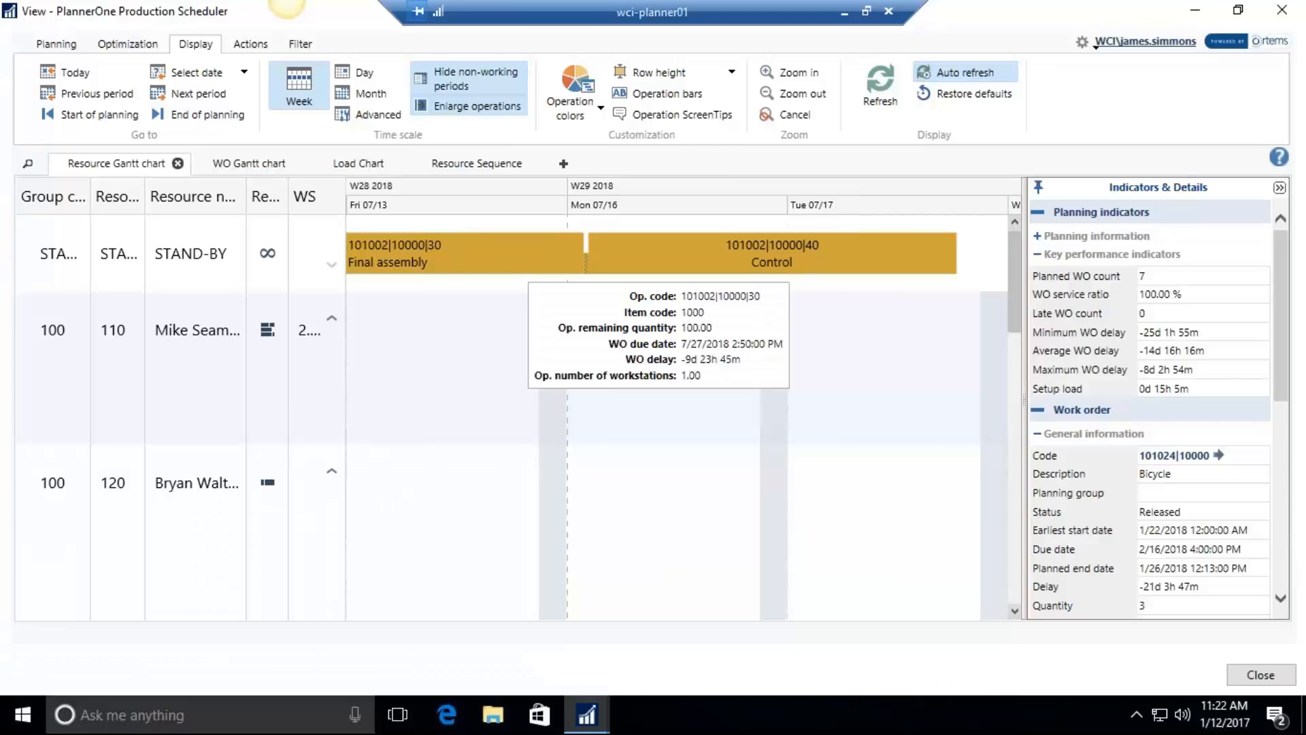
{"action": "left_click", "coordinate": [457, 265]}
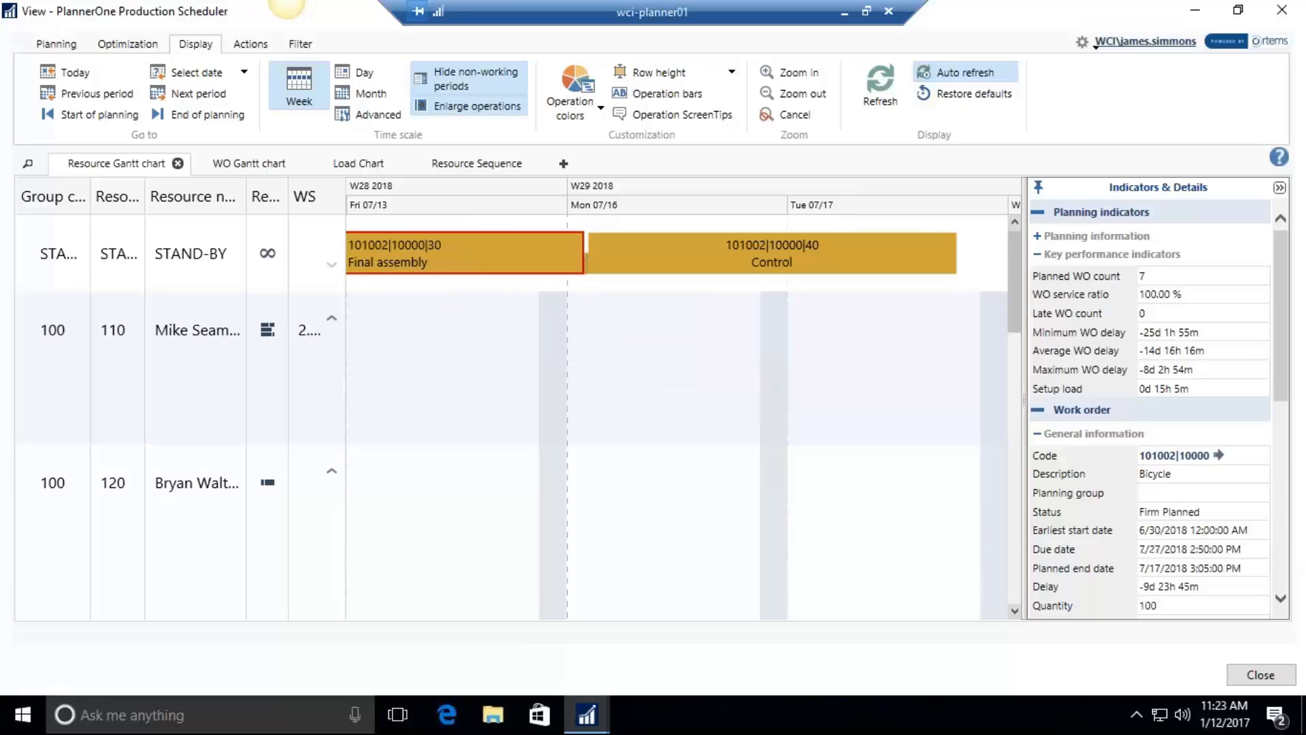
Try to move the selected Final assembly operation on the STAND-BY resource with the Move mode.
{"action": "left_click", "coordinate": [129, 47]}
{"action": "left_click", "coordinate": [245, 45]}
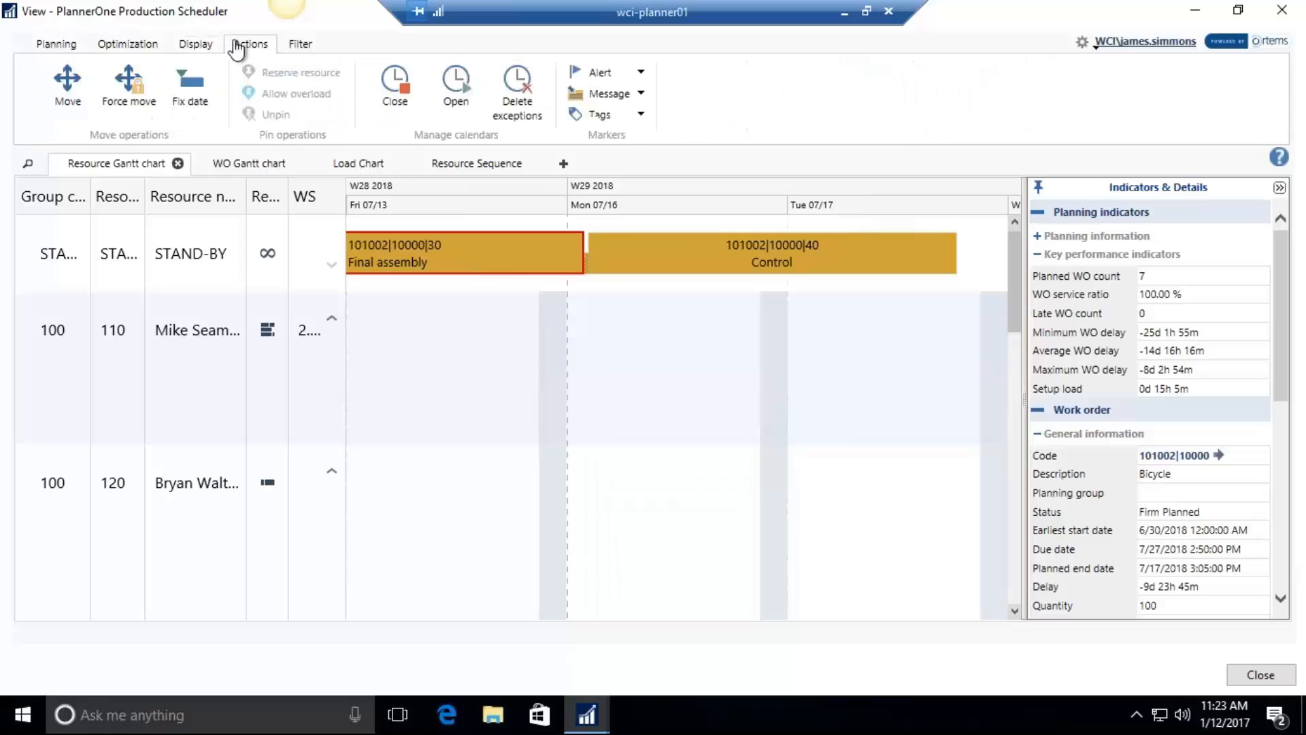
{"action": "left_click", "coordinate": [68, 97]}
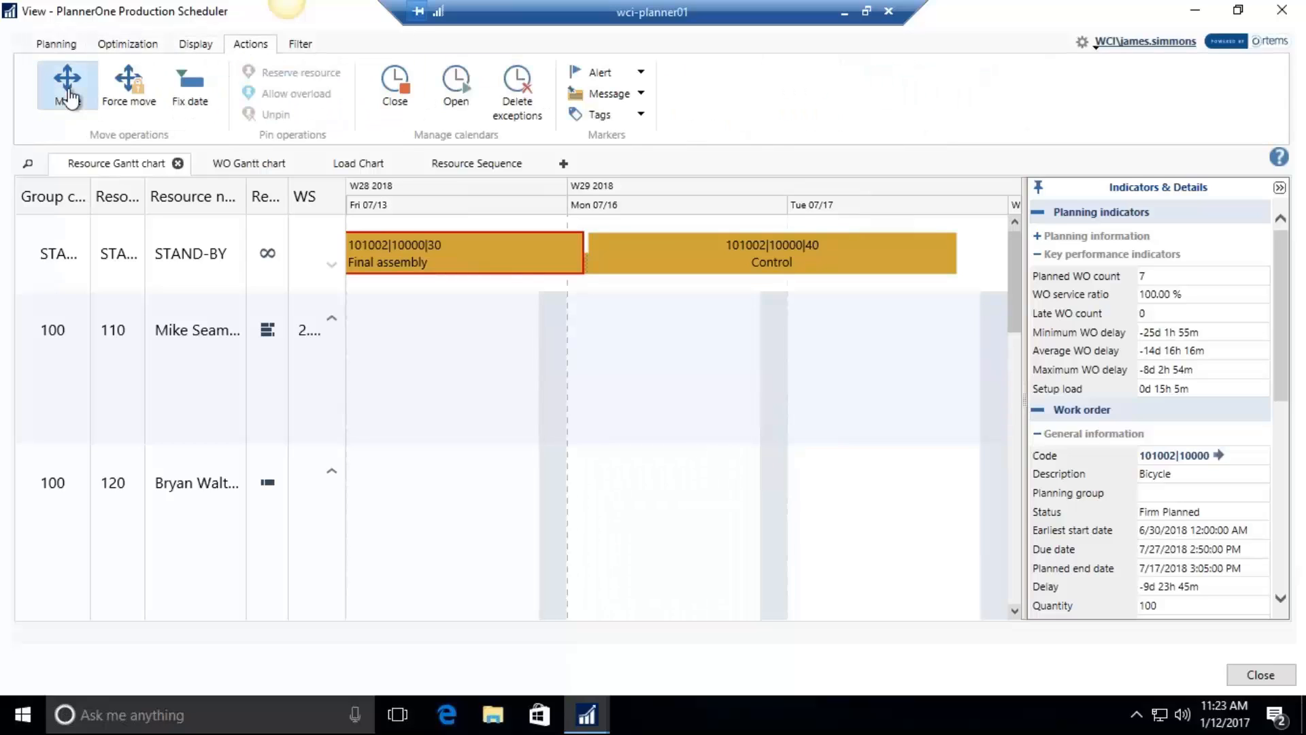
{"action": "mouse_move", "coordinate": [427, 264]}
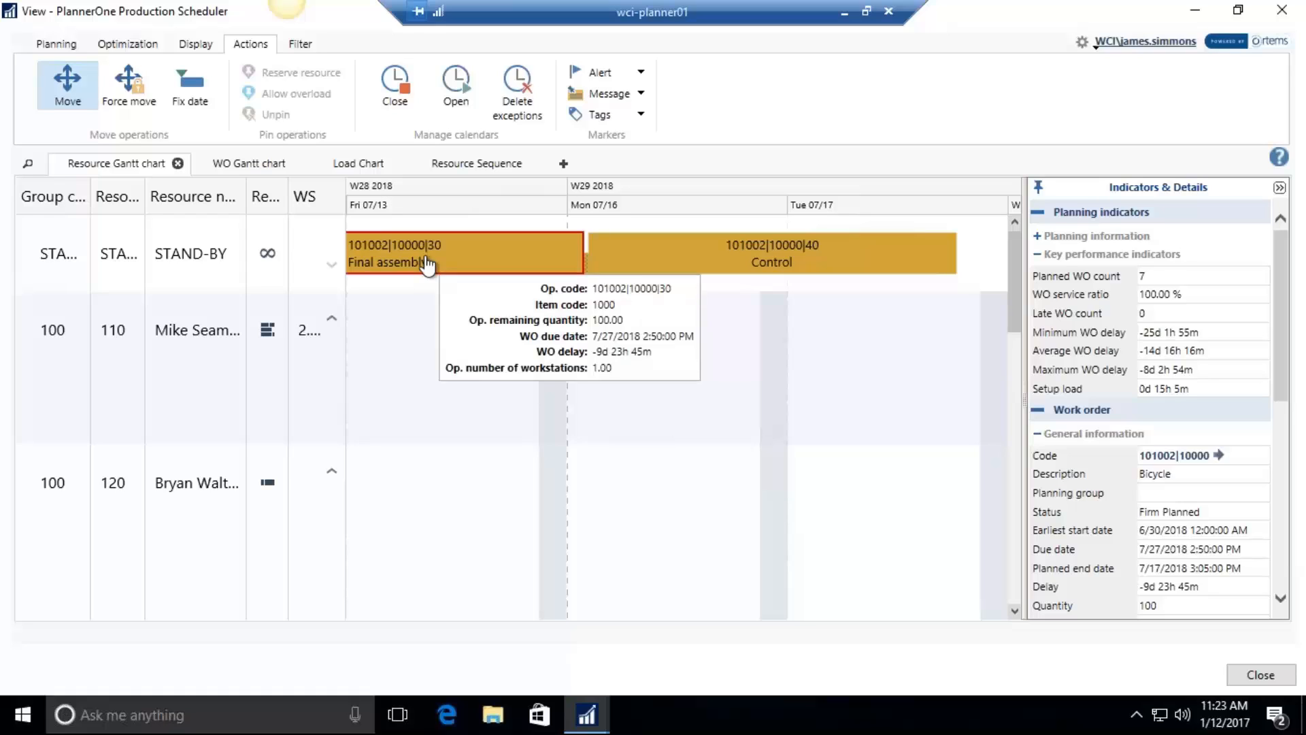
{"action": "mouse_move", "coordinate": [427, 264]}
{"action": "left_mouse_down"}
{"action": "mouse_move", "coordinate": [423, 307]}
{"action": "mouse_move", "coordinate": [425, 260]}
{"action": "left_mouse_up"}
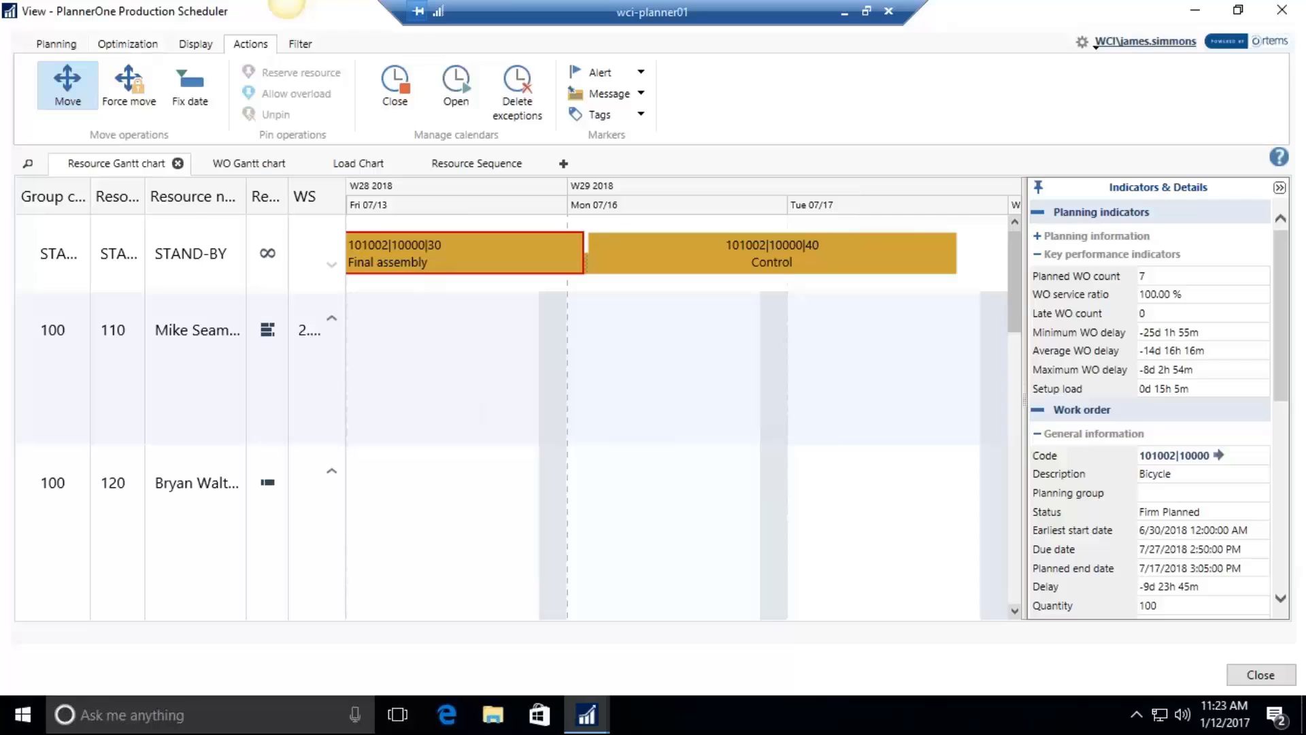
Look over the schedule optimization options, then return to the planning start and select the warning-marked operation on resource 110.
{"action": "left_click", "coordinate": [128, 44]}
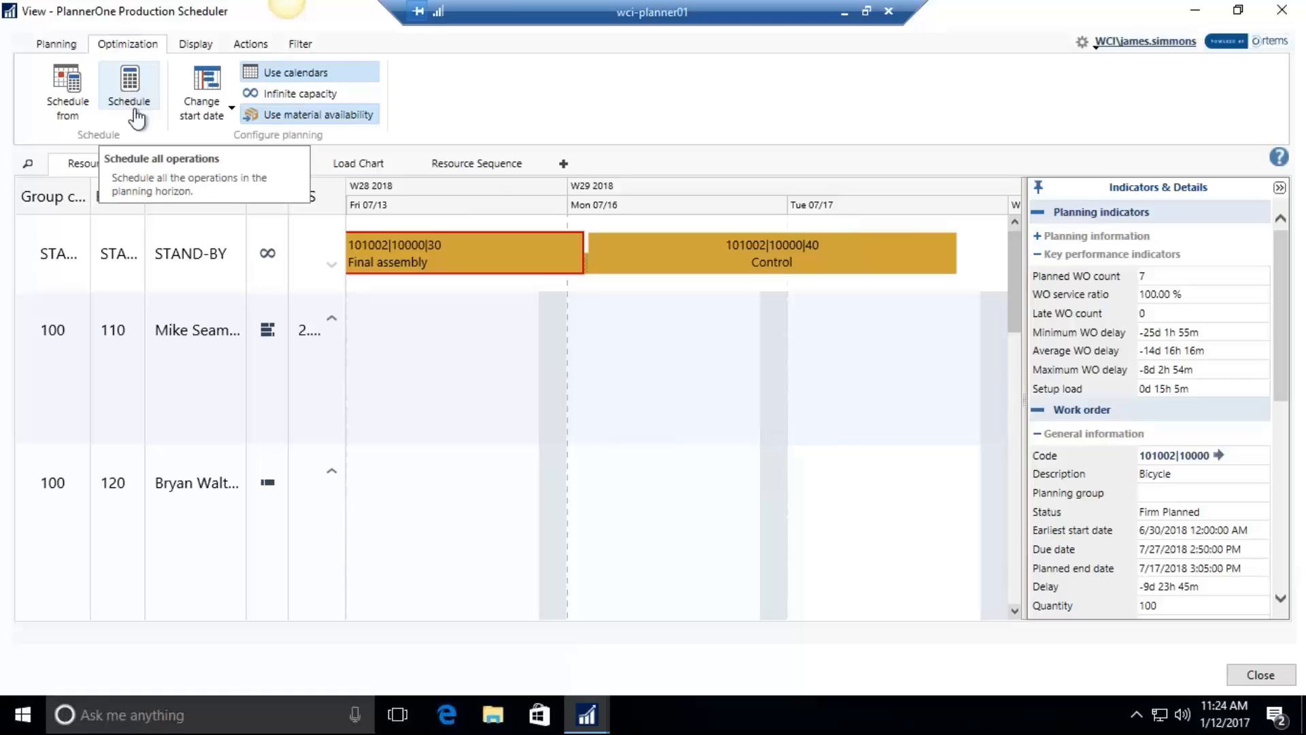
{"action": "left_click", "coordinate": [195, 43]}
{"action": "left_click", "coordinate": [126, 115]}
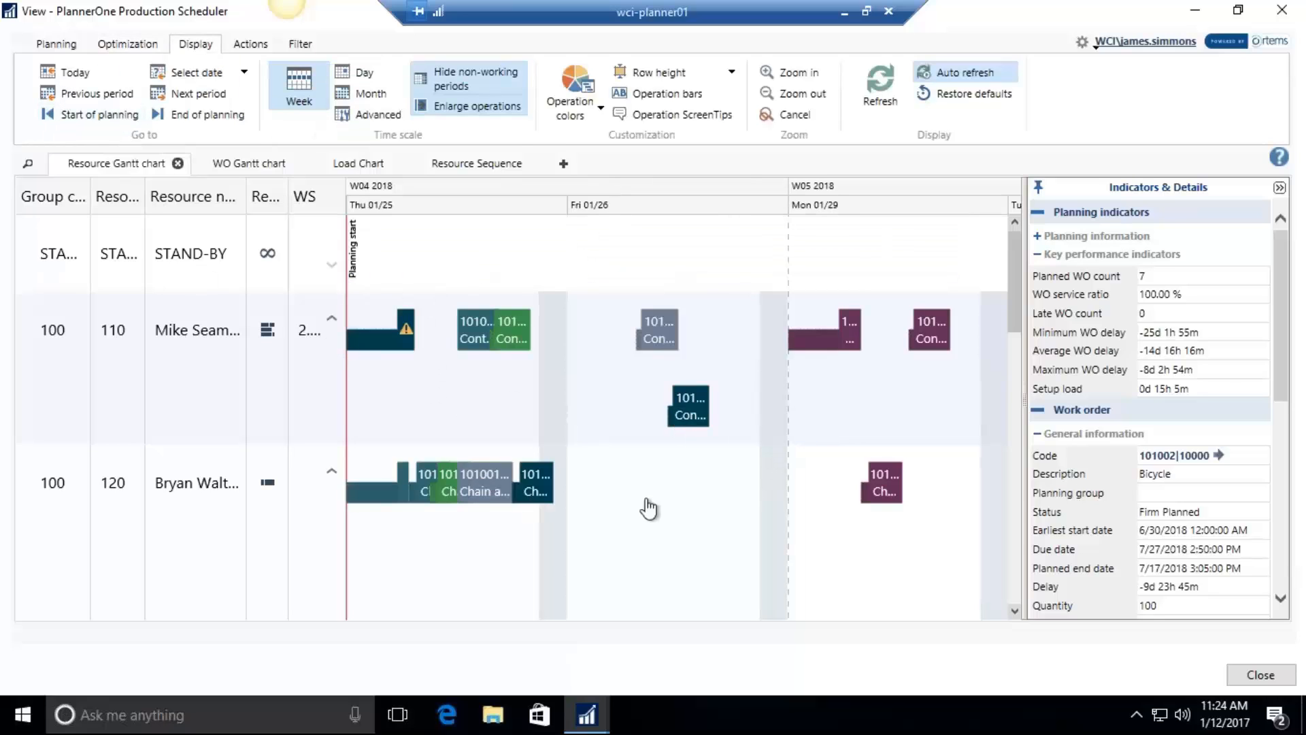
{"action": "mouse_move", "coordinate": [574, 443]}
{"action": "left_click", "coordinate": [372, 340]}
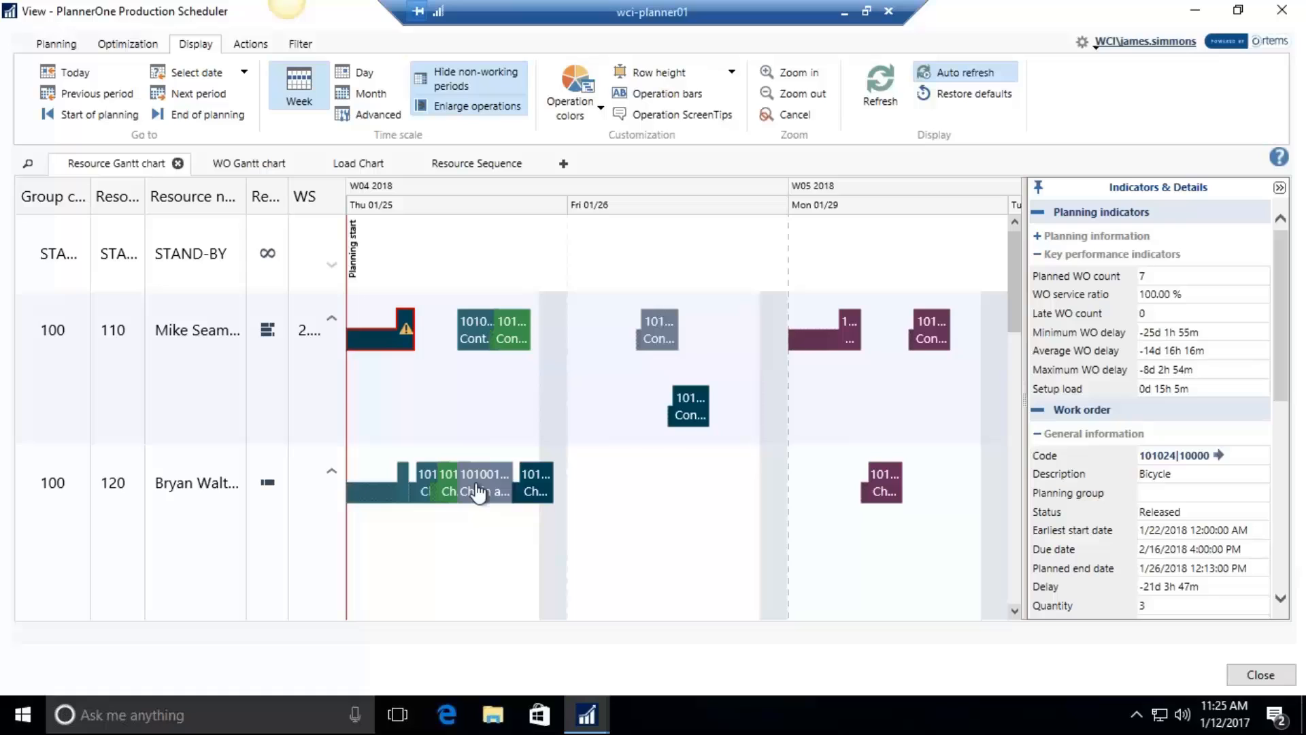
Move the grey-blue Chain assembly operation on resource 120 behind the dark blue operation that follows it on Thu 01/25.
{"action": "mouse_move", "coordinate": [479, 491]}
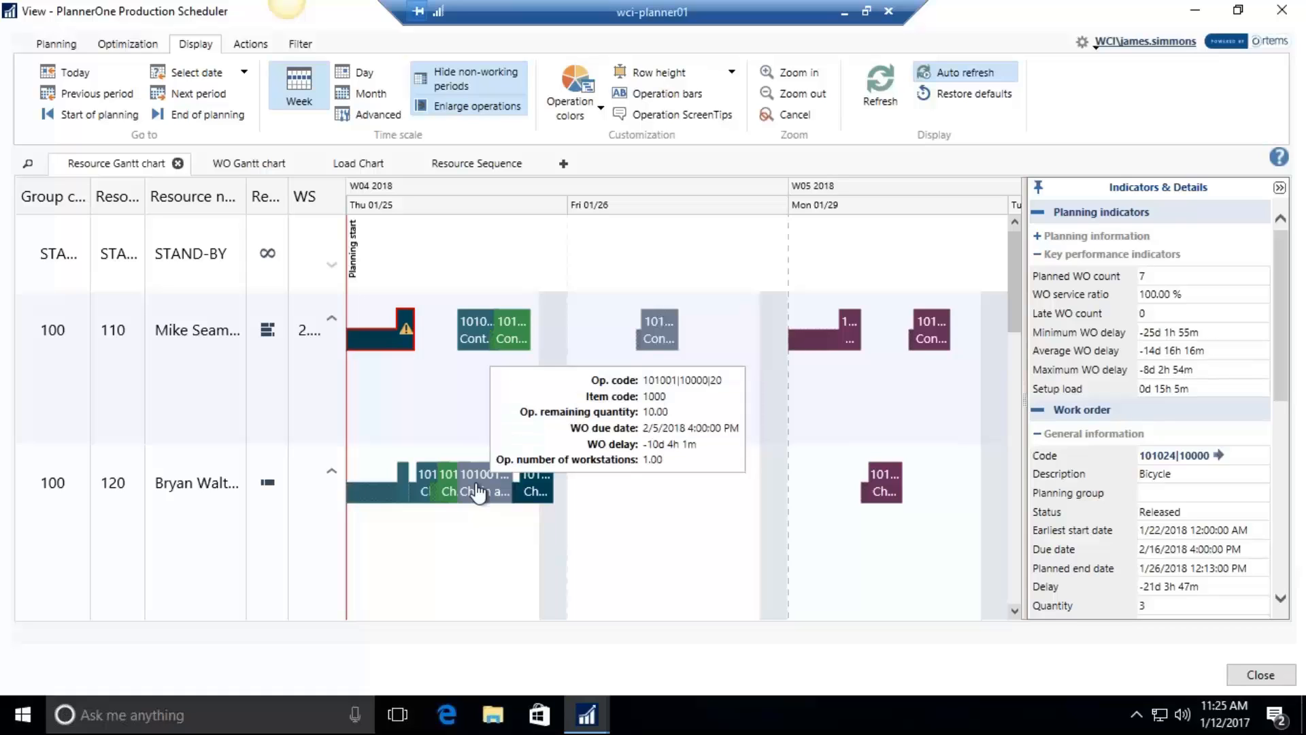
{"action": "left_click", "coordinate": [480, 492]}
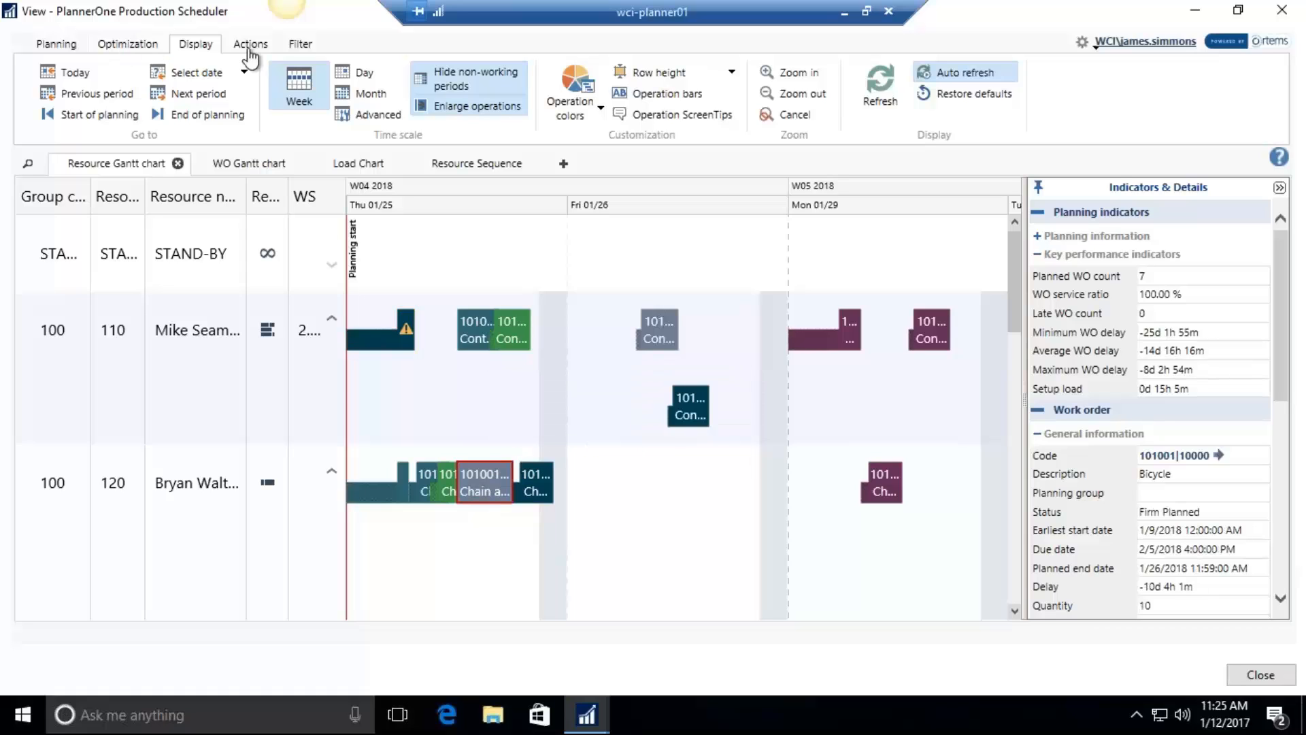
{"action": "left_click", "coordinate": [249, 48]}
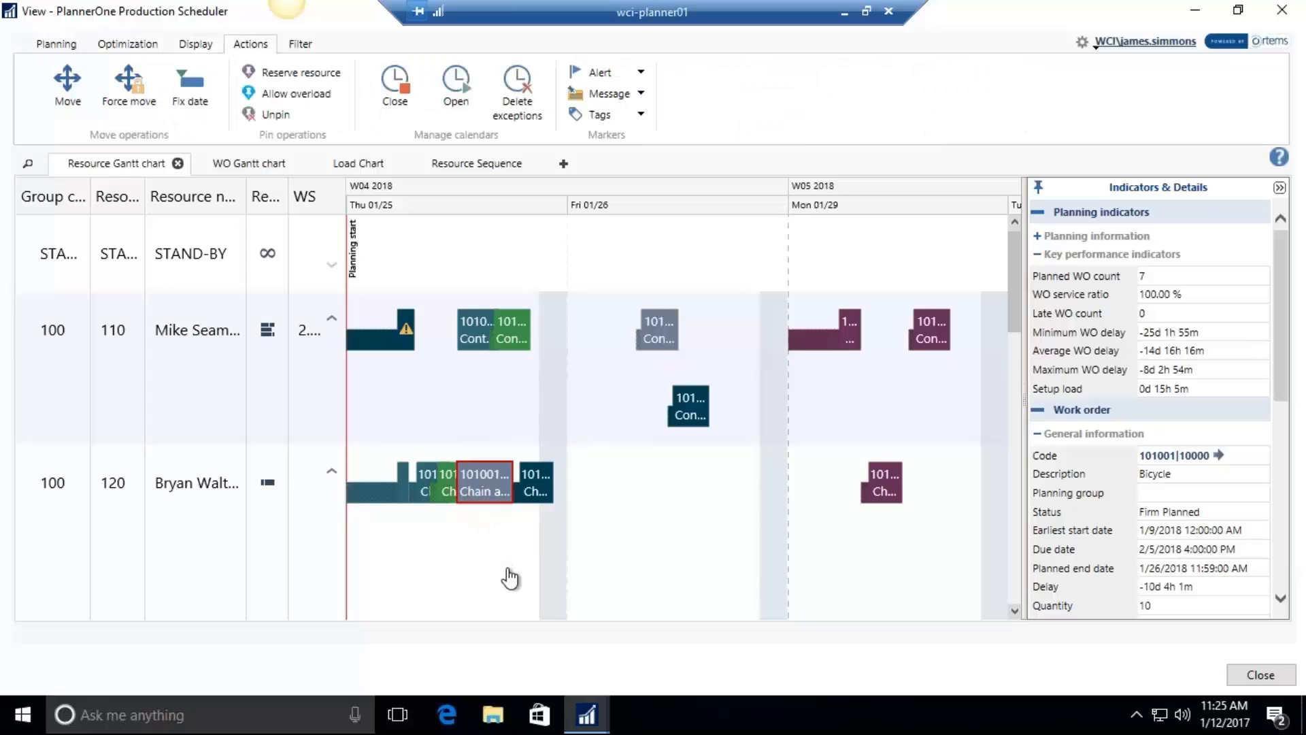
{"action": "key", "text": "m"}
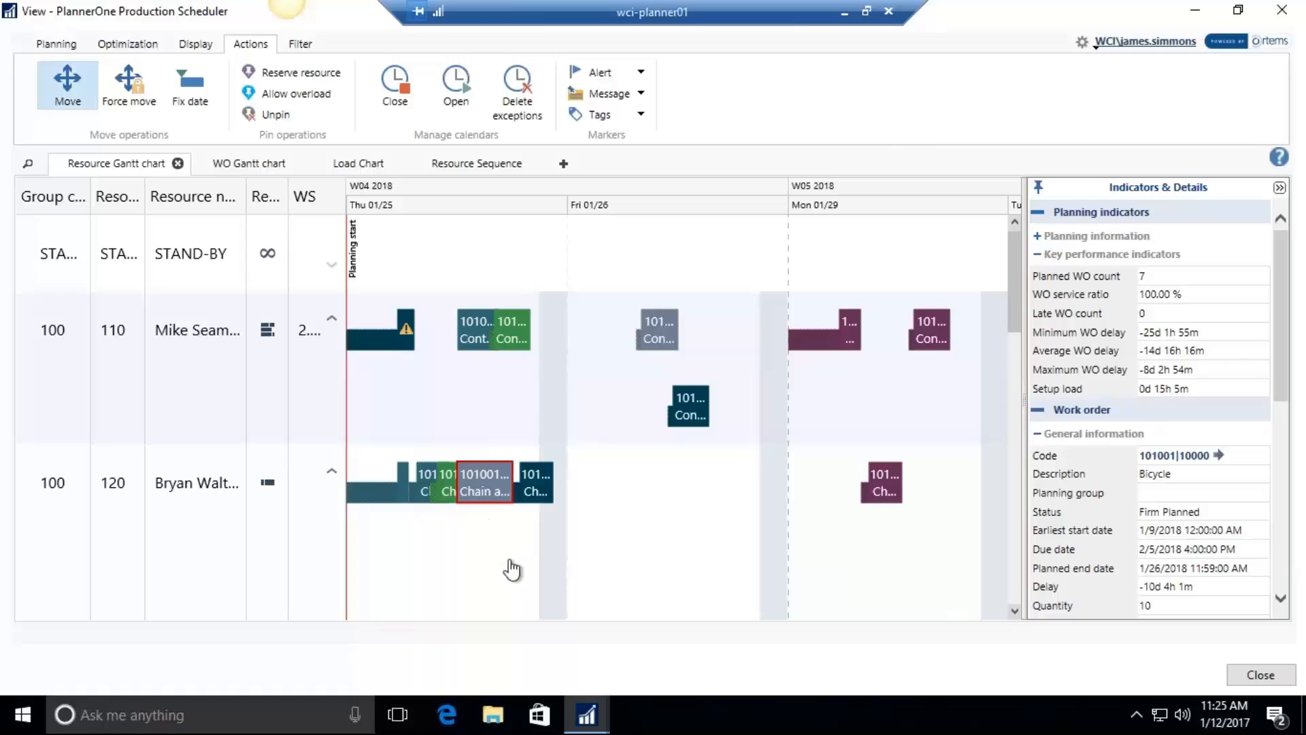
{"action": "left_click_drag", "start_coordinate": [476, 485], "coordinate": [604, 486]}
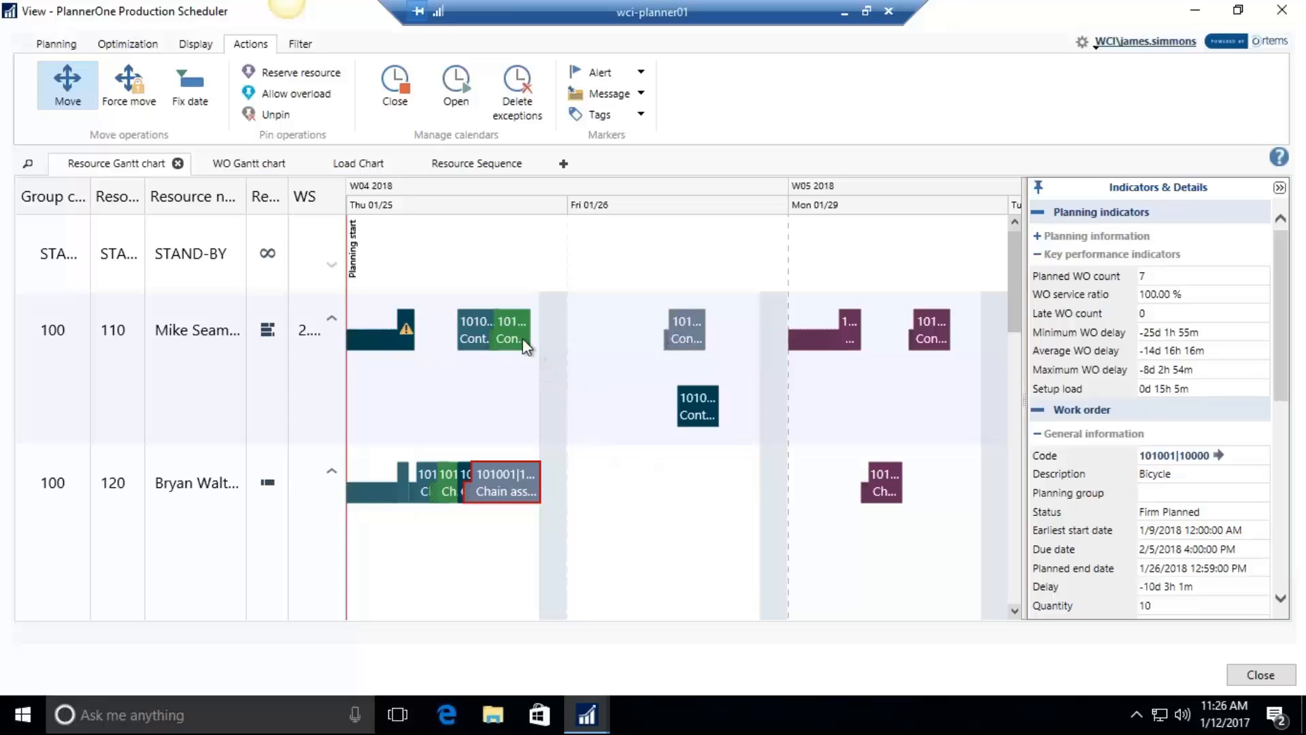
Bring up the publication options for the rescheduled planning.
{"action": "mouse_move", "coordinate": [520, 337]}
{"action": "left_click", "coordinate": [56, 43]}
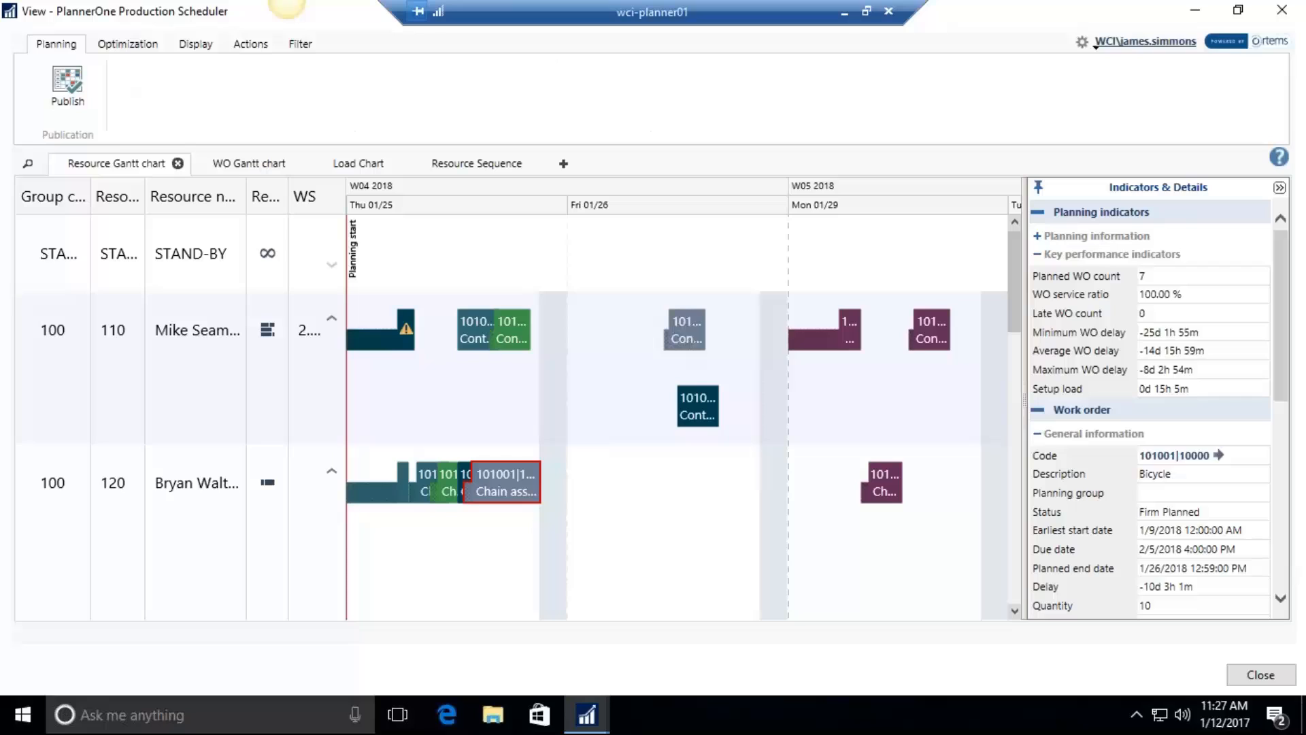